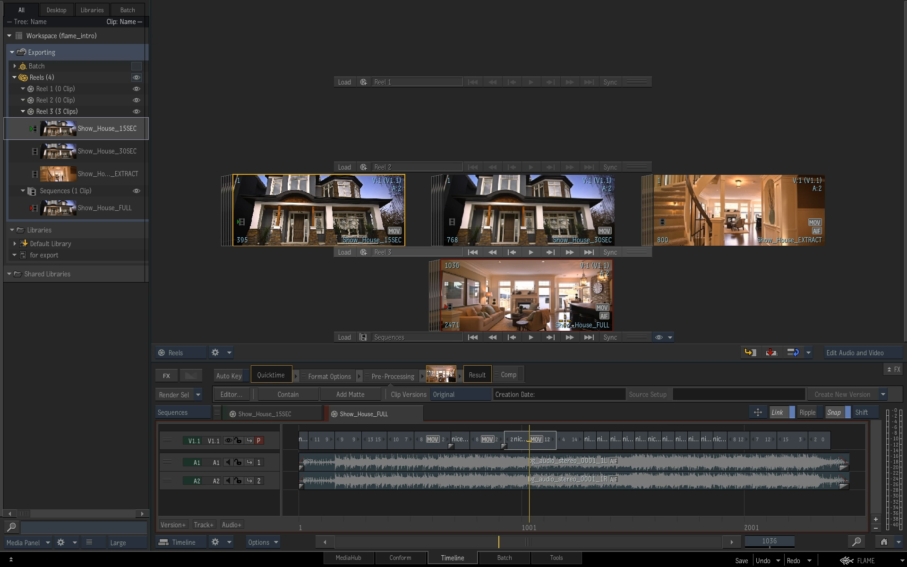
Step: Scrub the Show_House_FULL sequence slightly and look over the Show_House_15SEC, Show_House_30SEC and Show_House_EXTRACT clips in the reel
mouse_move(529, 521)
mouse_down()
mouse_move(483, 521)
mouse_move(536, 520)
mouse_move(528, 520)
mouse_up()
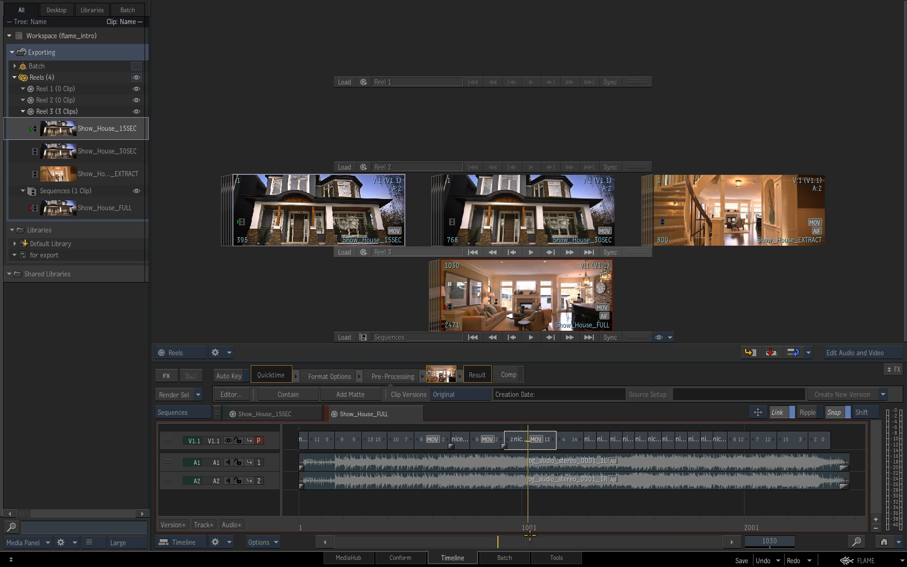
click(339, 221)
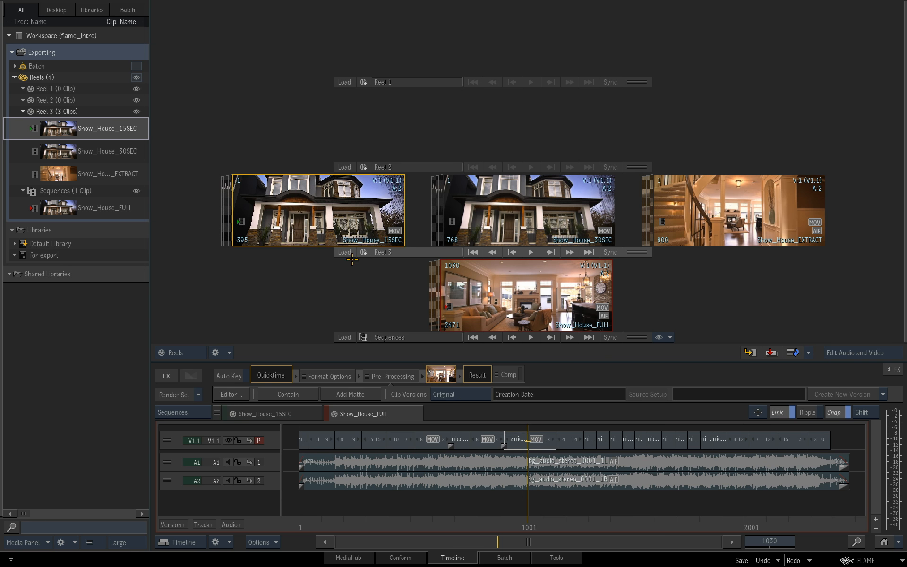
click(537, 221)
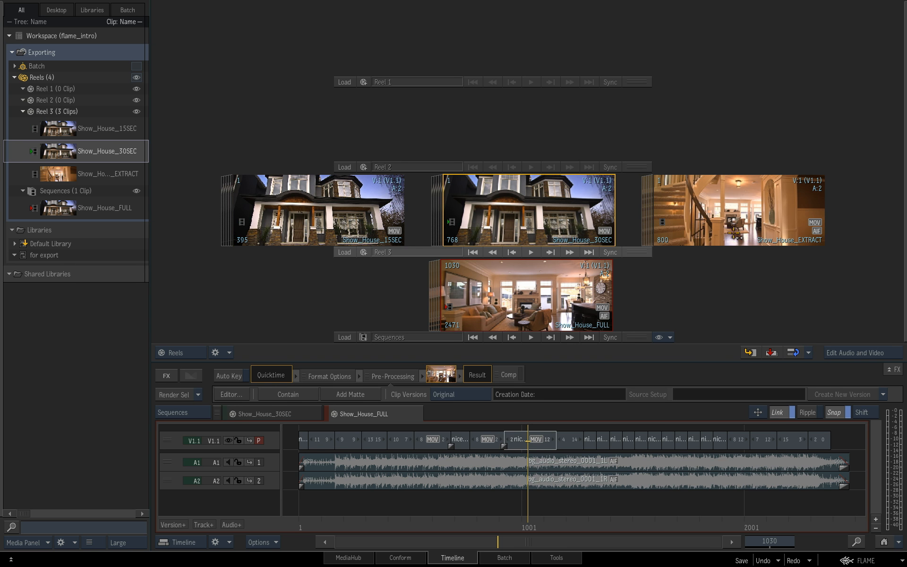
click(735, 235)
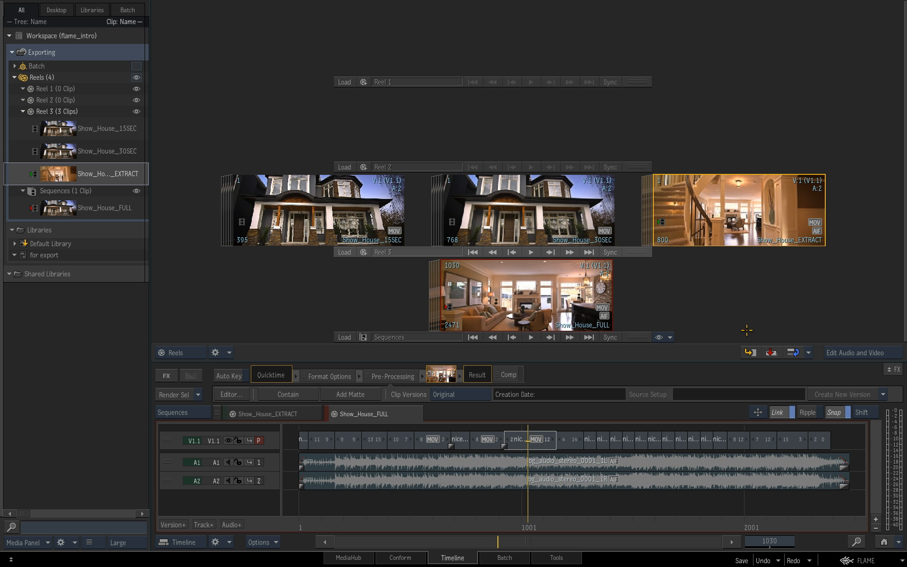
Step: Browse to the EXPORT folder in MediaHub and open the media export settings for the Show_House_15SEC clip
click(363, 558)
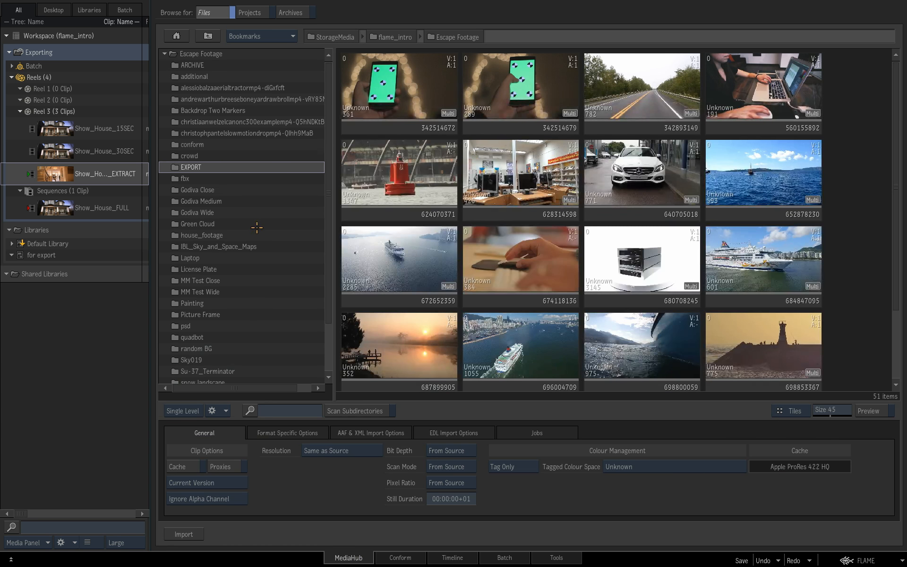
double_click(246, 167)
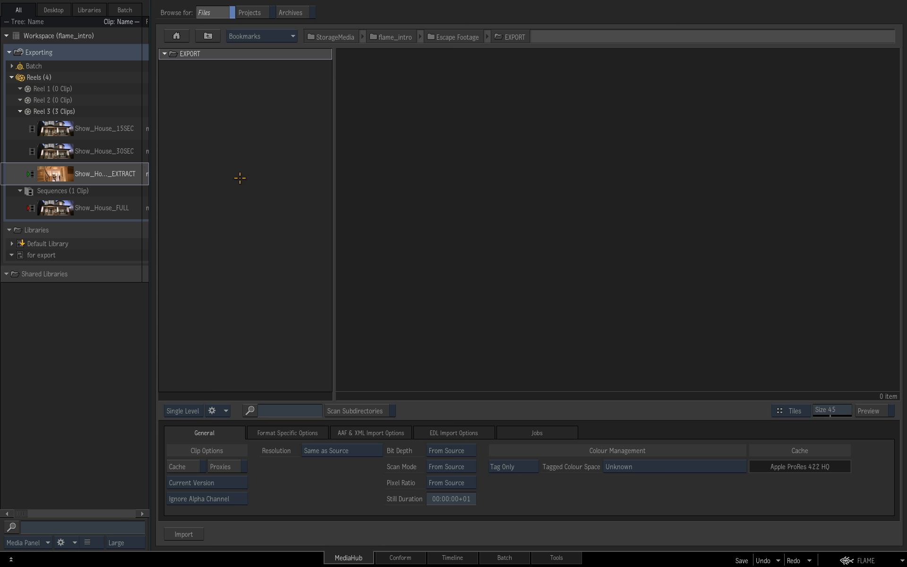
click(55, 134)
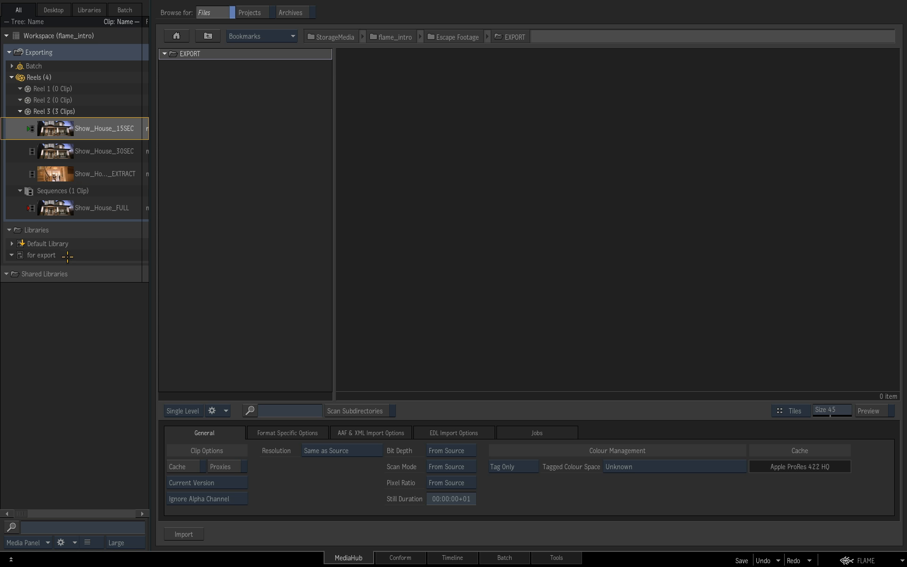
drag(56, 129, 435, 136)
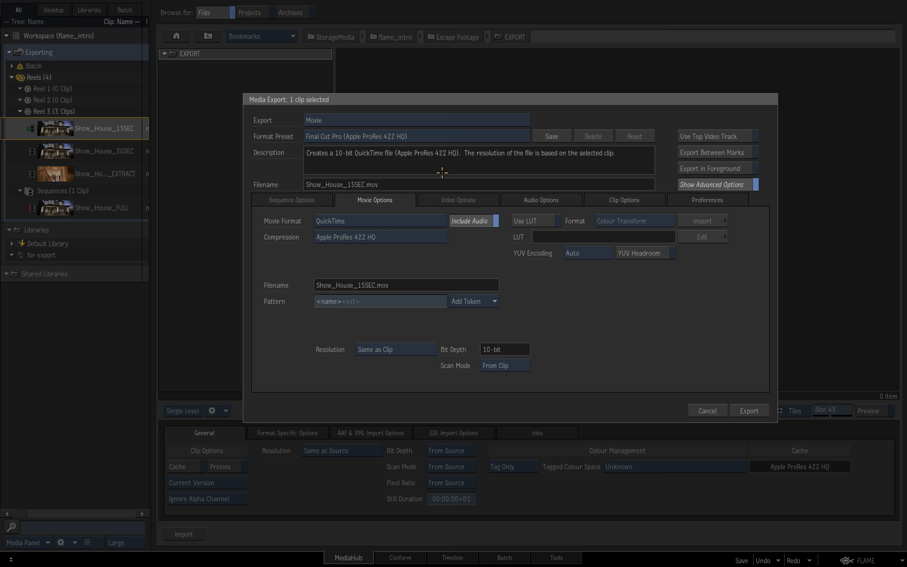
Step: Hide the advanced export options, review the export types while keeping Movie, and show the advanced options again
click(755, 184)
drag(742, 172, 744, 162)
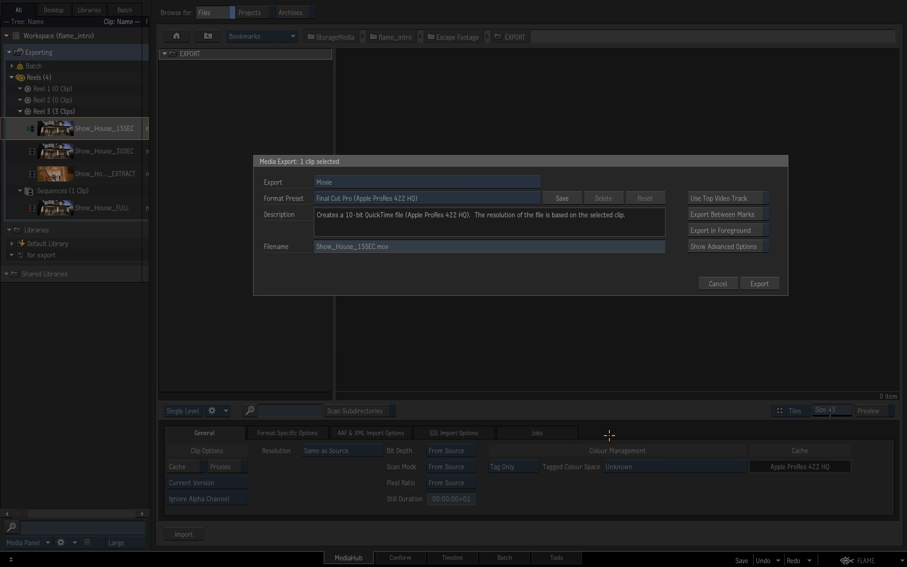
click(518, 182)
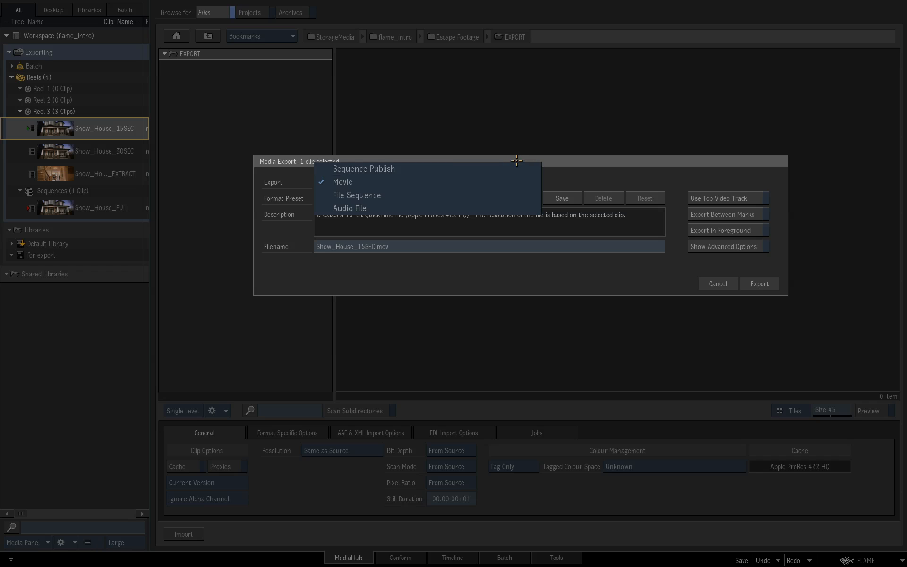
click(514, 181)
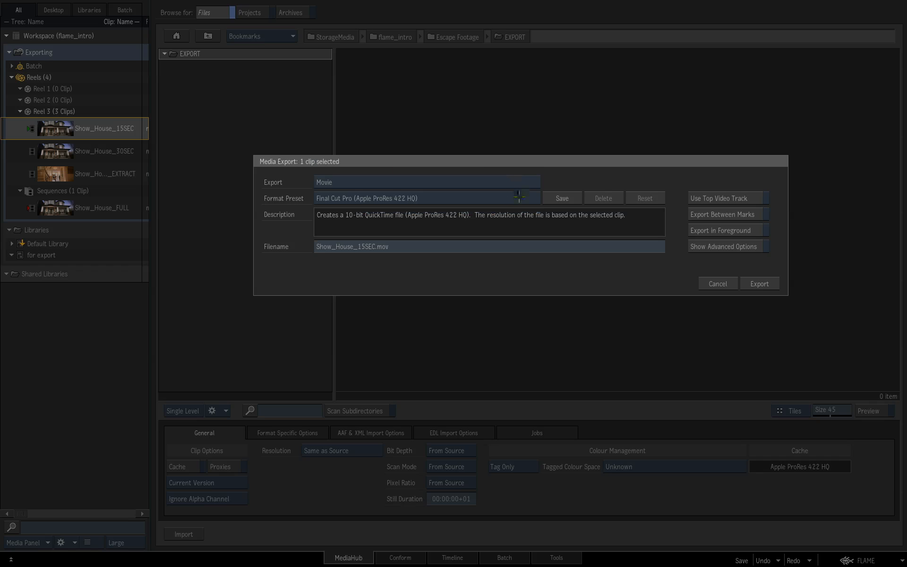
click(755, 248)
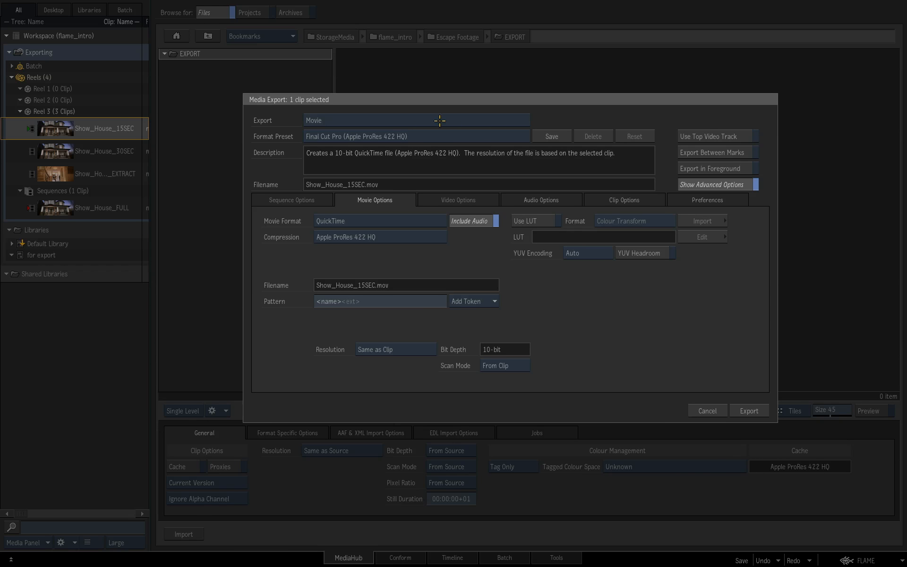
Step: Choose the Final Cut Pro (Apple ProRes 4444 XQ) preset and add the User and Workstation tokens to the filename pattern
click(498, 140)
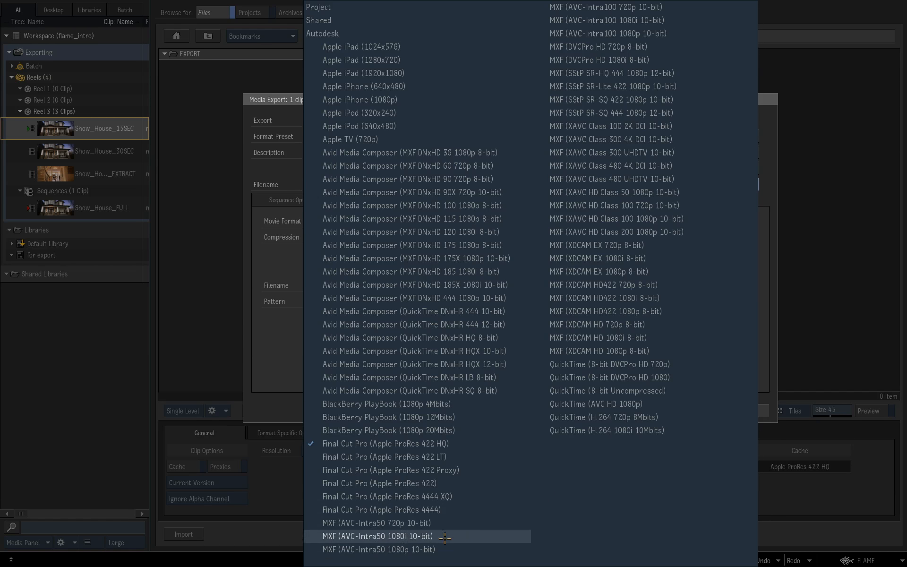
click(447, 498)
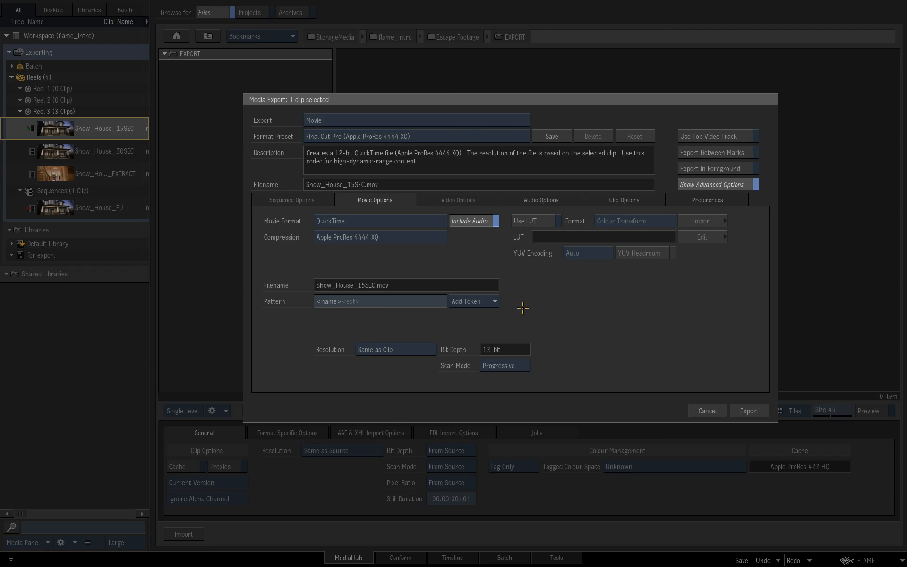
click(492, 300)
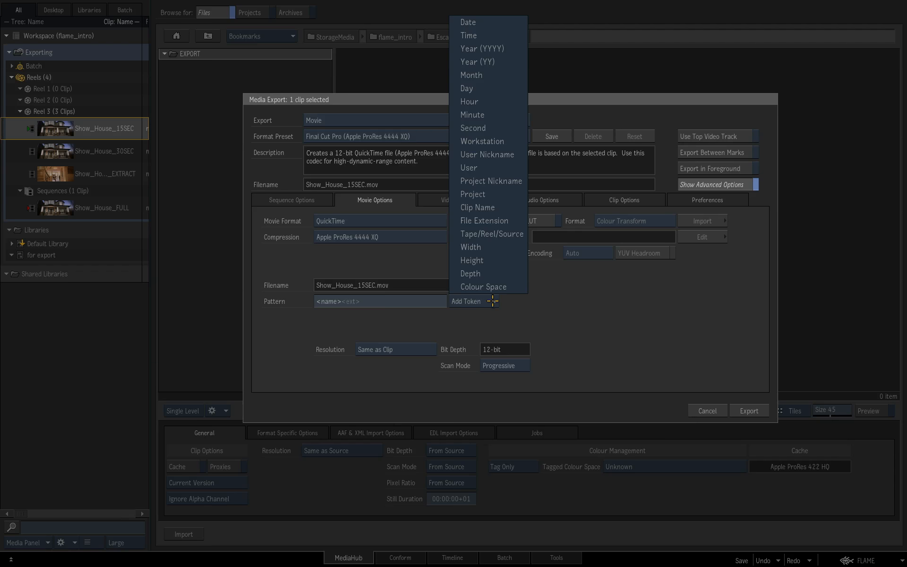
click(520, 168)
click(493, 301)
click(487, 142)
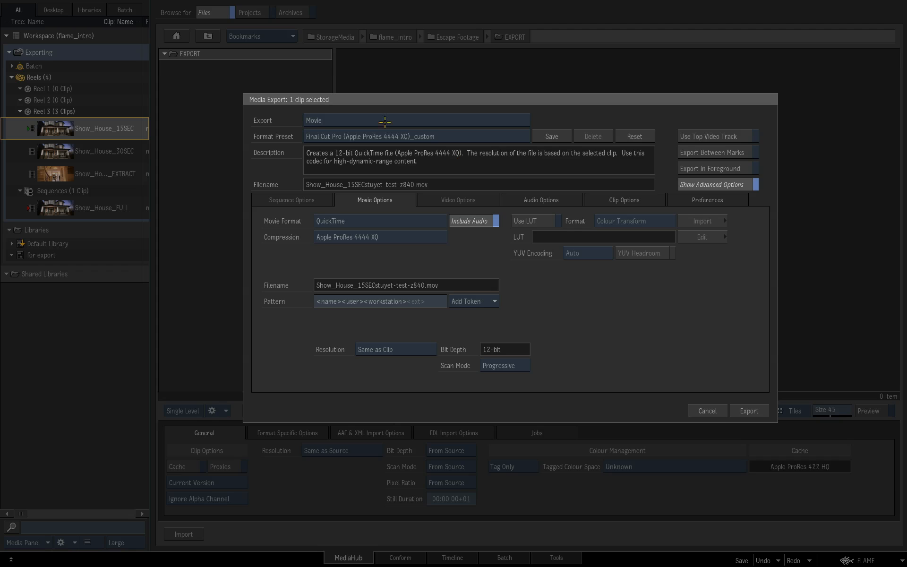
Step: Open the dialog for saving the custom preset, cancel it, and choose the Final Cut Pro (Apple ProRes 422 HQ) preset
click(555, 138)
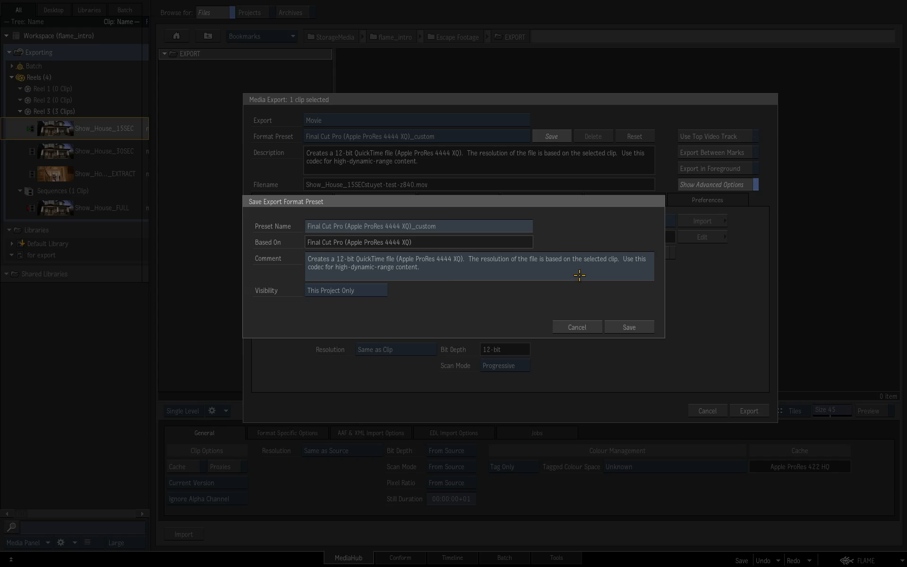
click(587, 327)
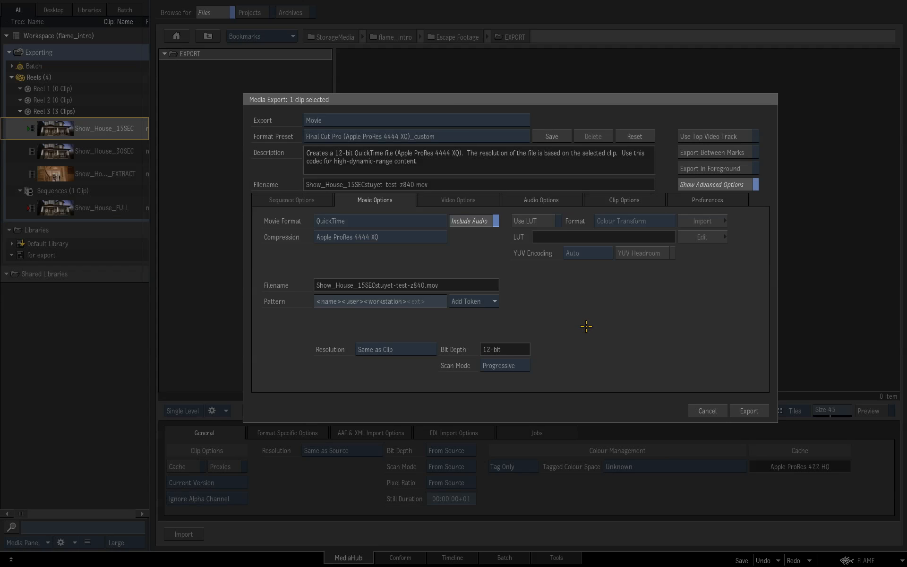
click(487, 137)
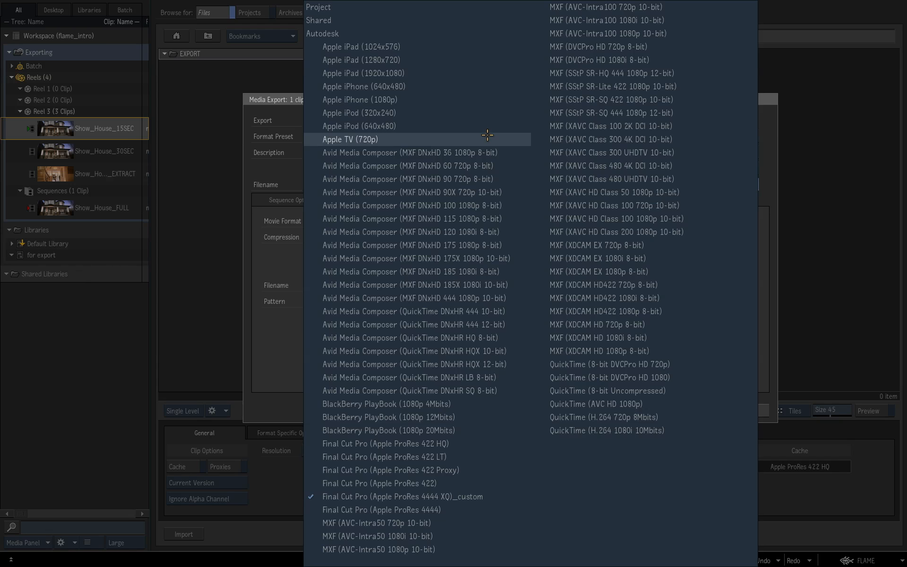
click(491, 448)
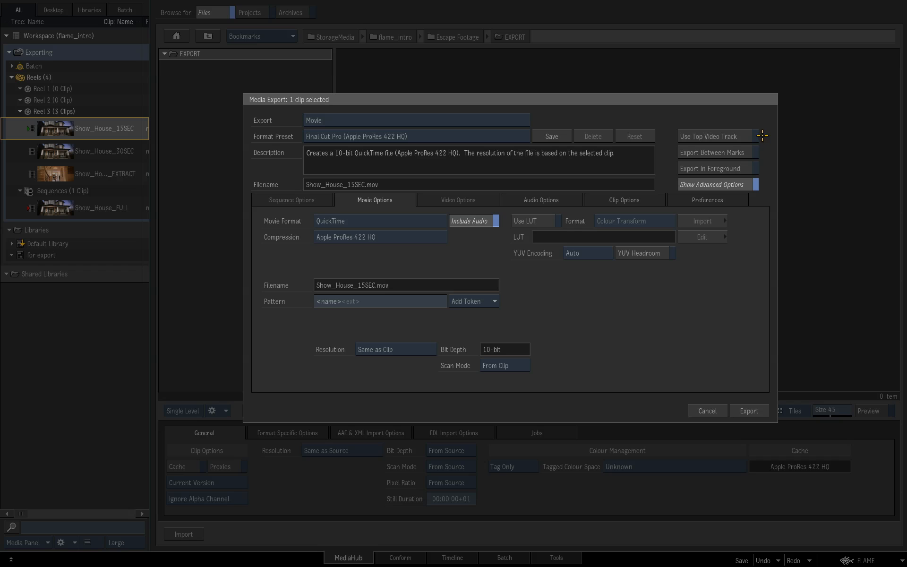
Step: Cancel the Show_House_15SEC export and look at the reels in the Timeline view
click(711, 409)
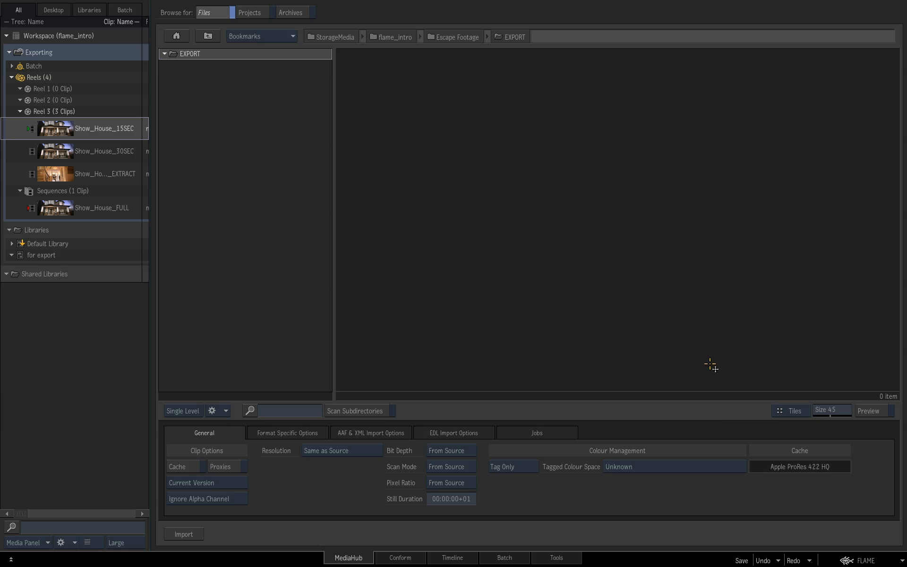
click(461, 559)
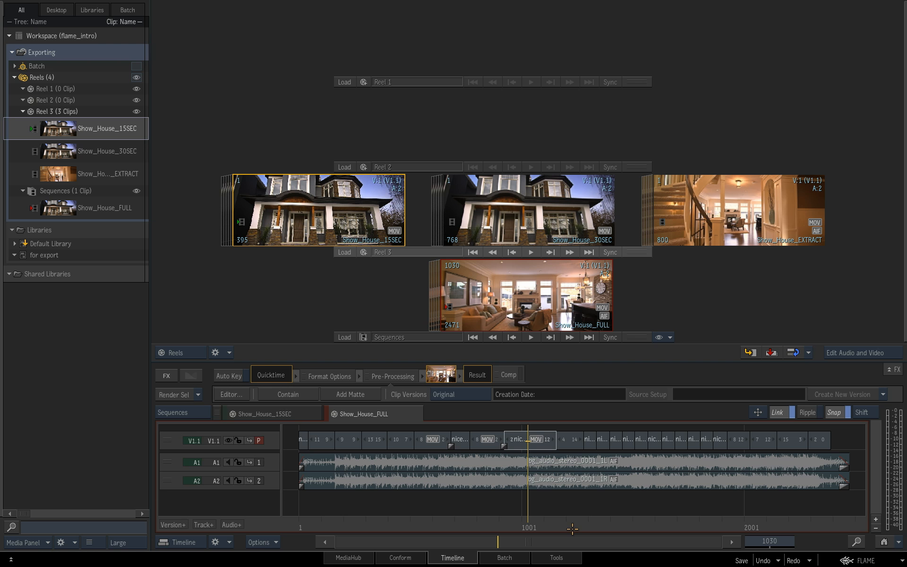
Step: Return to MediaHub, reopen the export settings for Show_House_15SEC and enable Use Top Video Track
click(348, 558)
drag(62, 132, 524, 171)
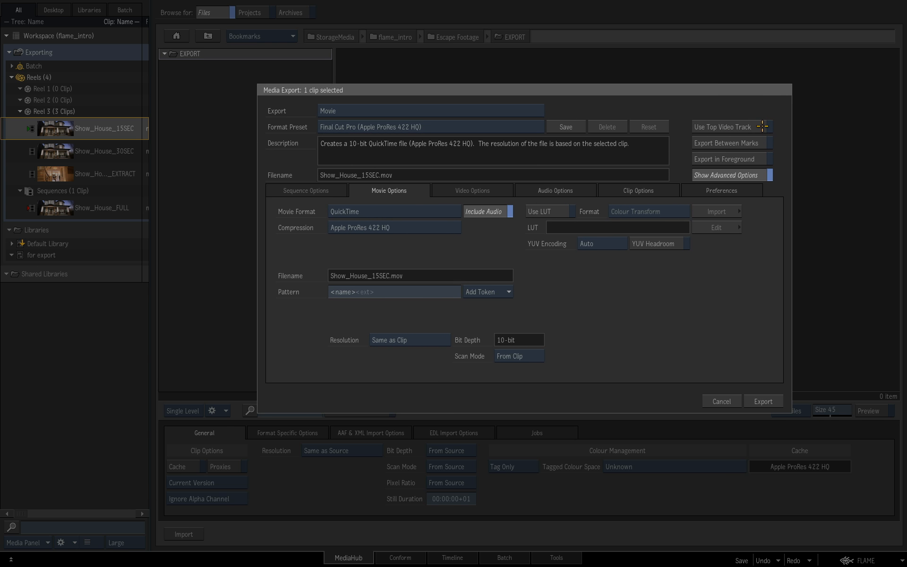
click(761, 126)
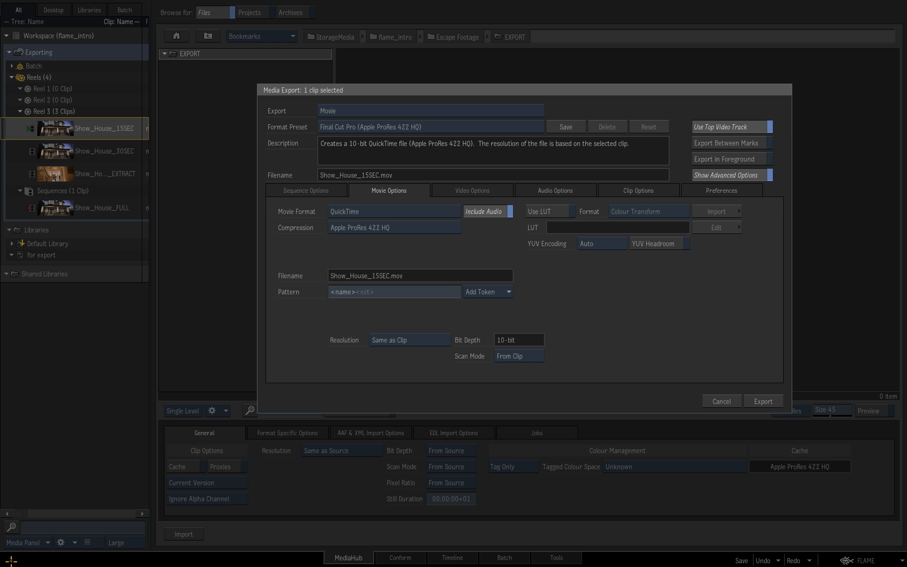
Step: Cancel the export settings and open the console to examine the background export tasks
click(720, 401)
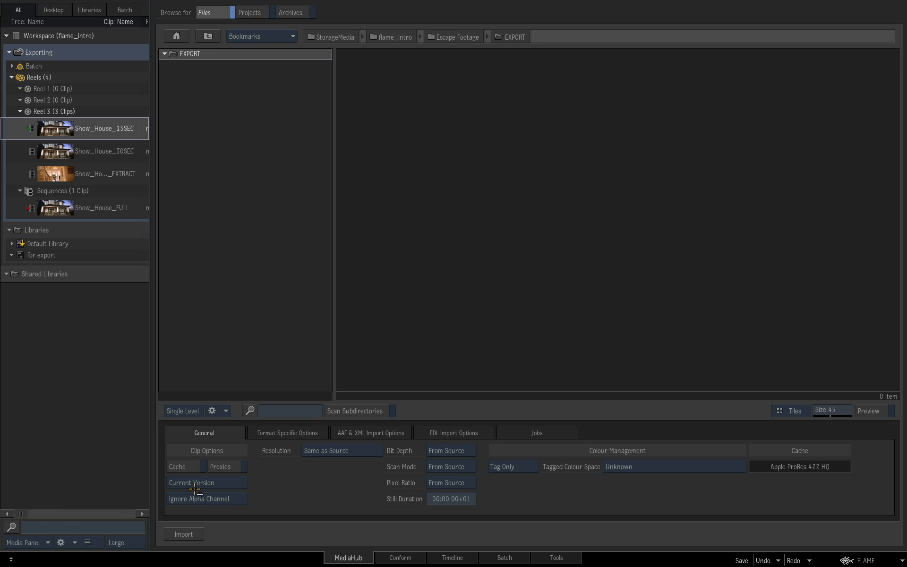
click(11, 559)
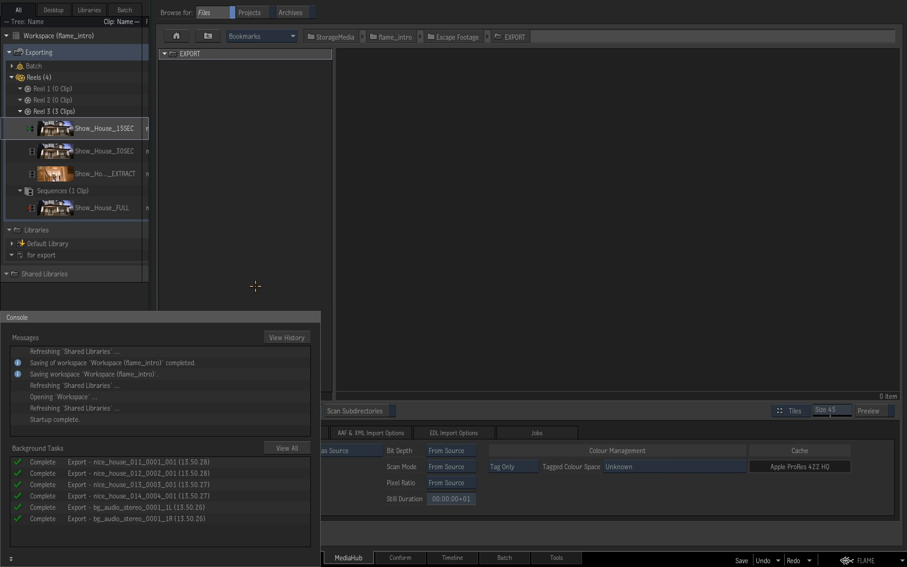
Step: Export Show_House_15SEC to the EXPORT folder as an Apple ProRes 422 HQ movie with Export in Foreground enabled
drag(42, 136, 505, 174)
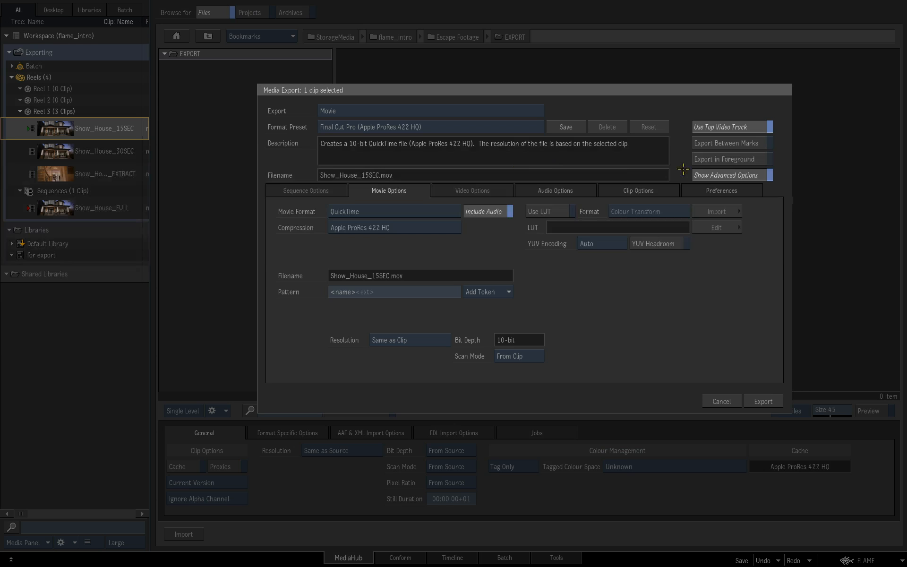
click(763, 162)
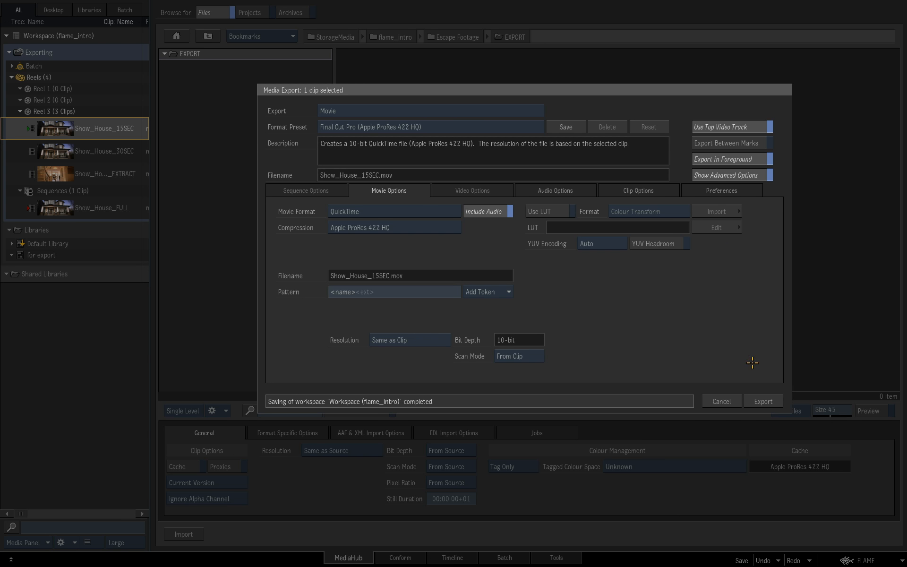
click(775, 402)
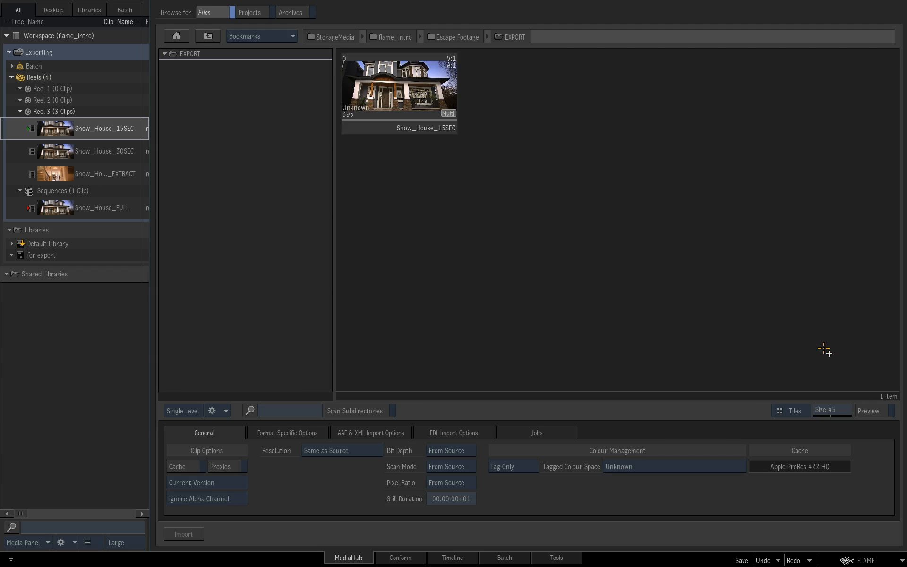
Step: Preview the exported Show_House_15SEC movie by scrubbing through it, and hide the preview again
click(401, 92)
drag(679, 202, 638, 204)
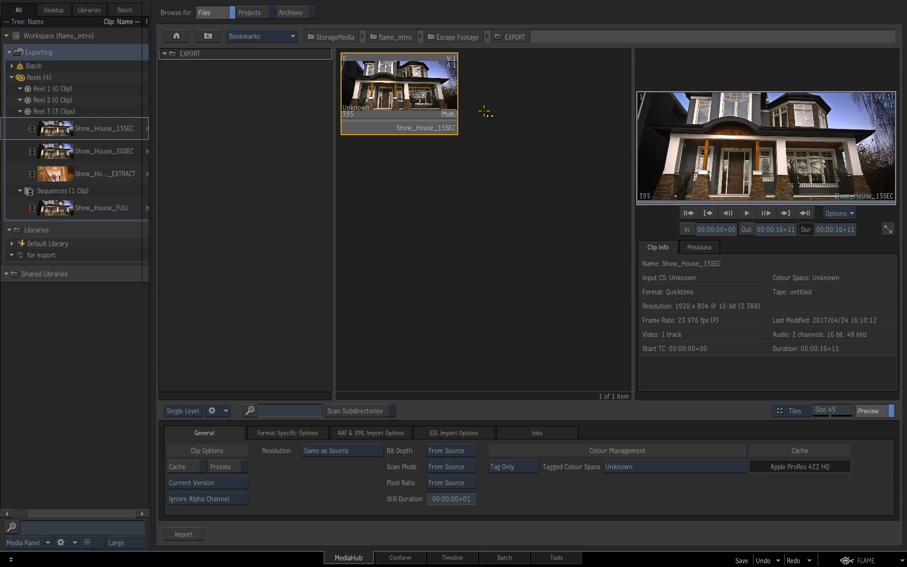
drag(722, 202, 702, 202)
click(869, 411)
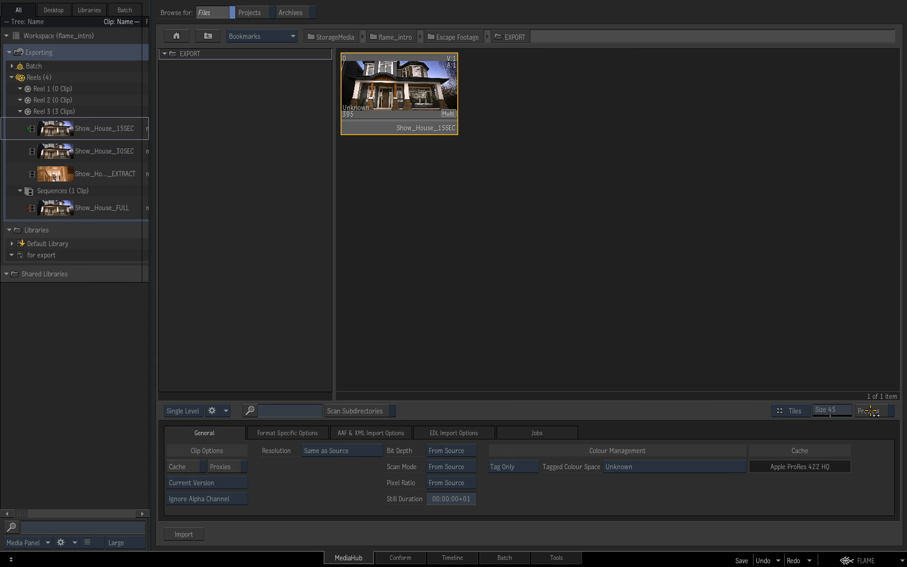
Step: Export Show_House_30SEC and Show_House_EXTRACT together to the EXPORT folder as Apple ProRes 422 HQ movies, with the advanced options shown
click(64, 154)
ctrl+click(64, 174)
drag(64, 175, 477, 230)
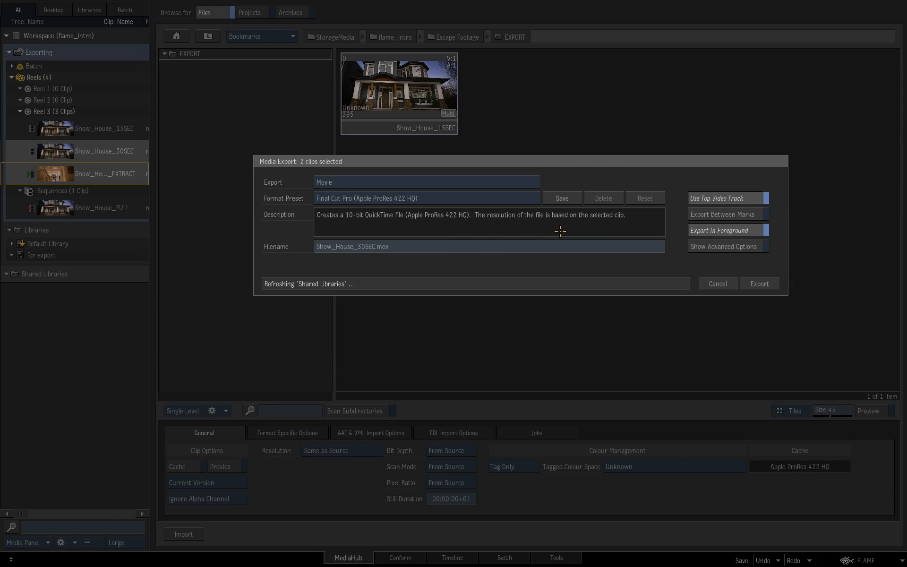
click(752, 246)
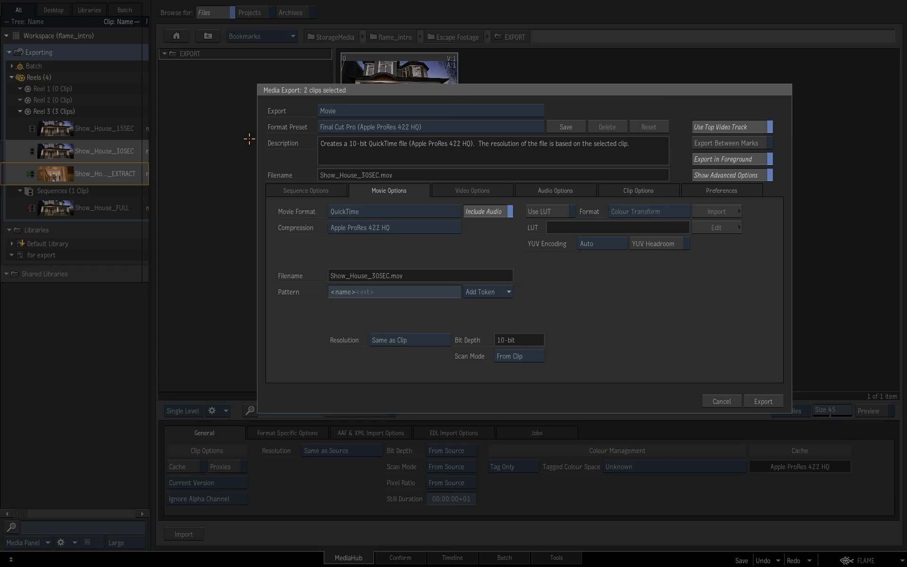
click(773, 402)
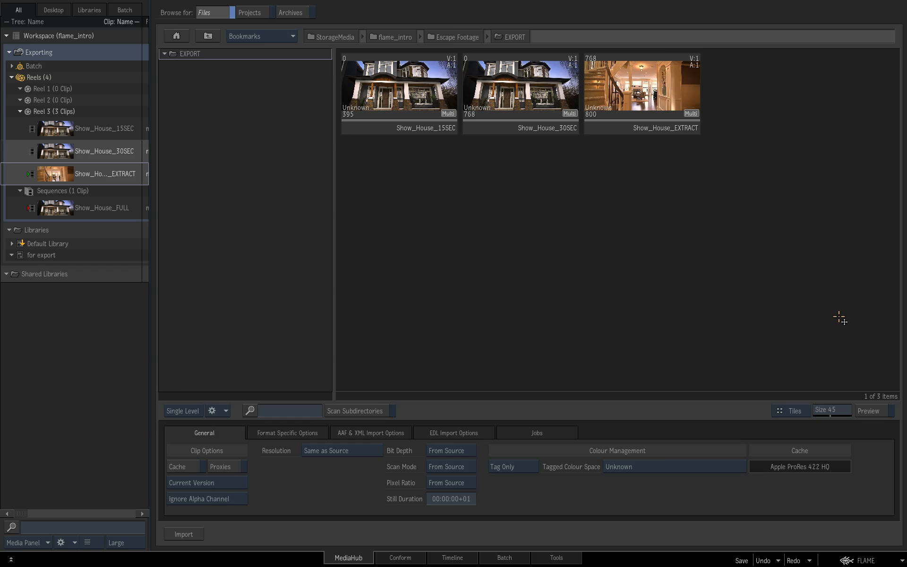
Step: Switch back to the Timeline view of the Show_House reels and sequence
click(454, 559)
key(Escape)
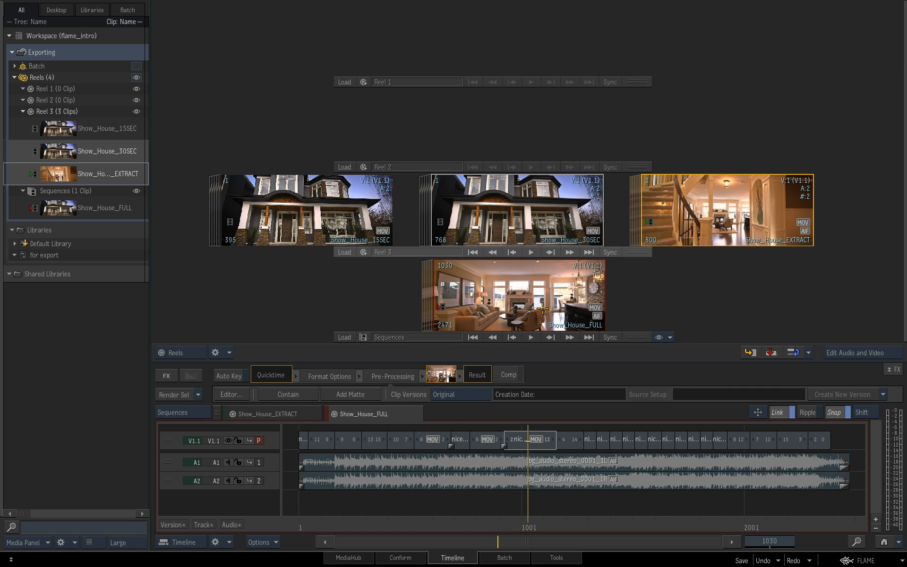
Step: Create a folder named house_edits in the "for export" library
click(57, 255)
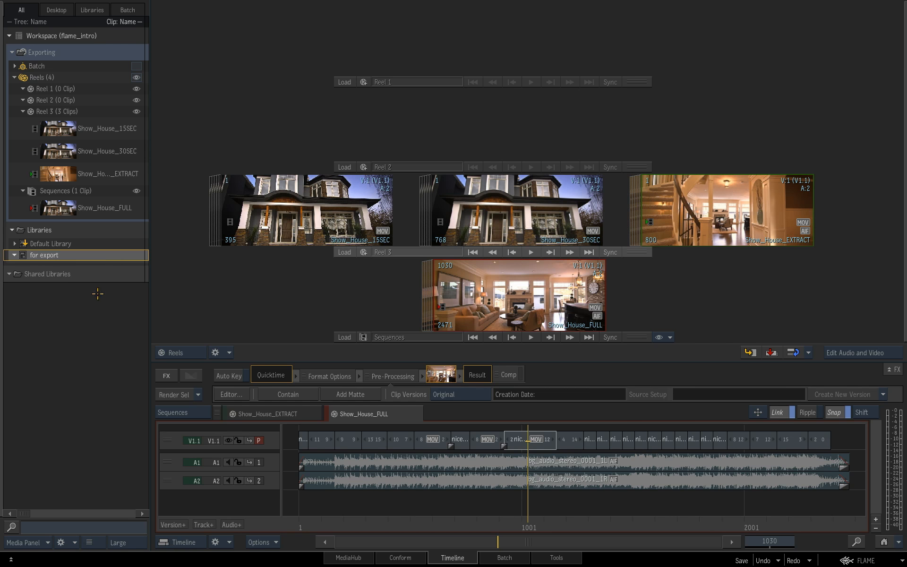
right_click(97, 256)
mouse_move(198, 268)
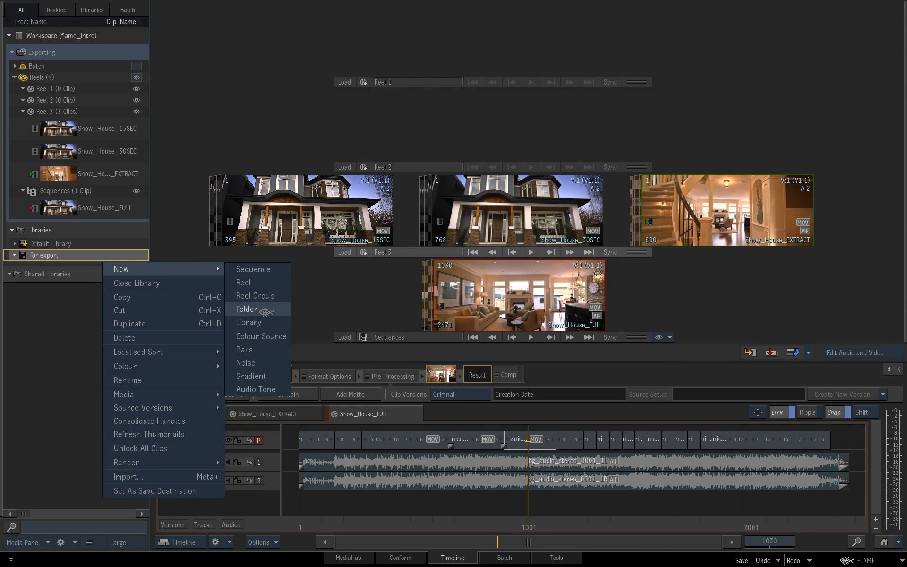
click(247, 309)
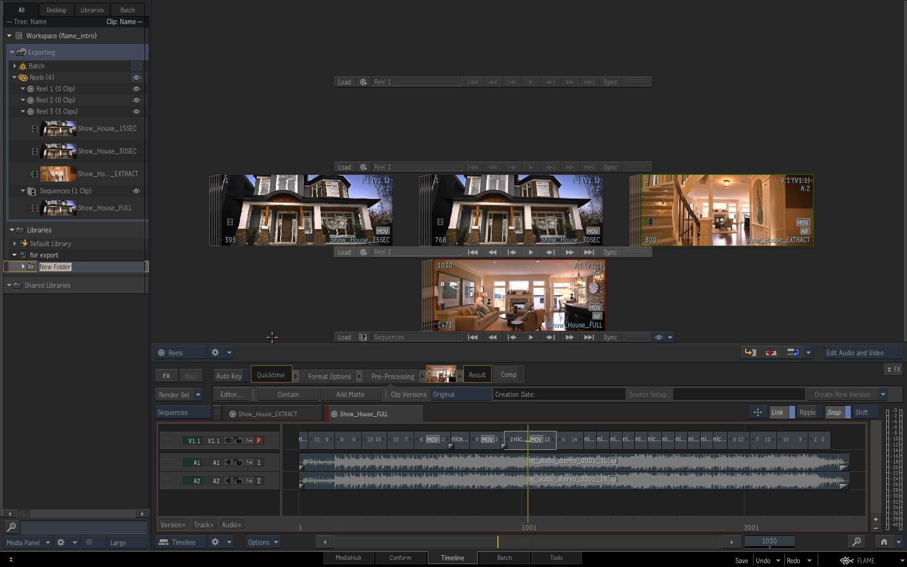
text(house_edits)
key(Return)
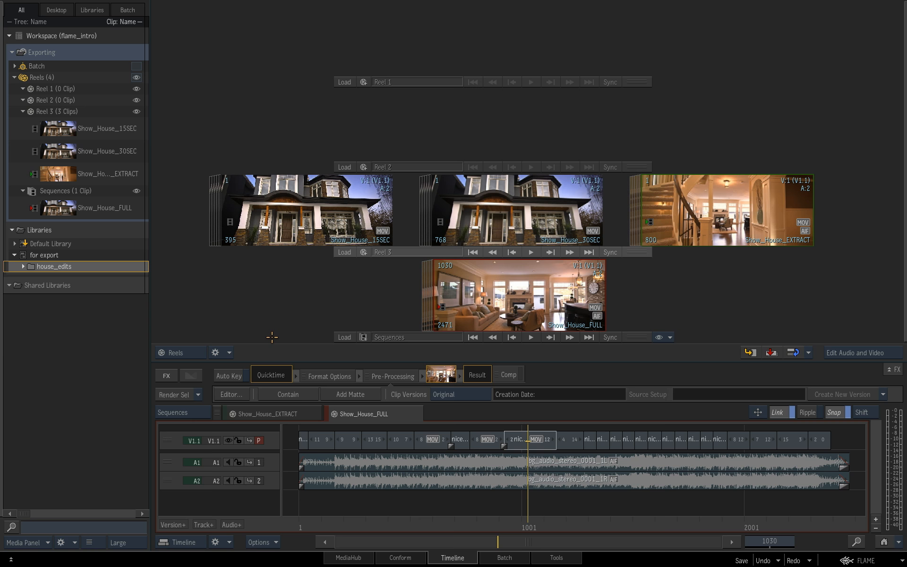
Step: Create a subfolder named show_house_full inside the house_edits folder
right_click(75, 267)
mouse_move(133, 281)
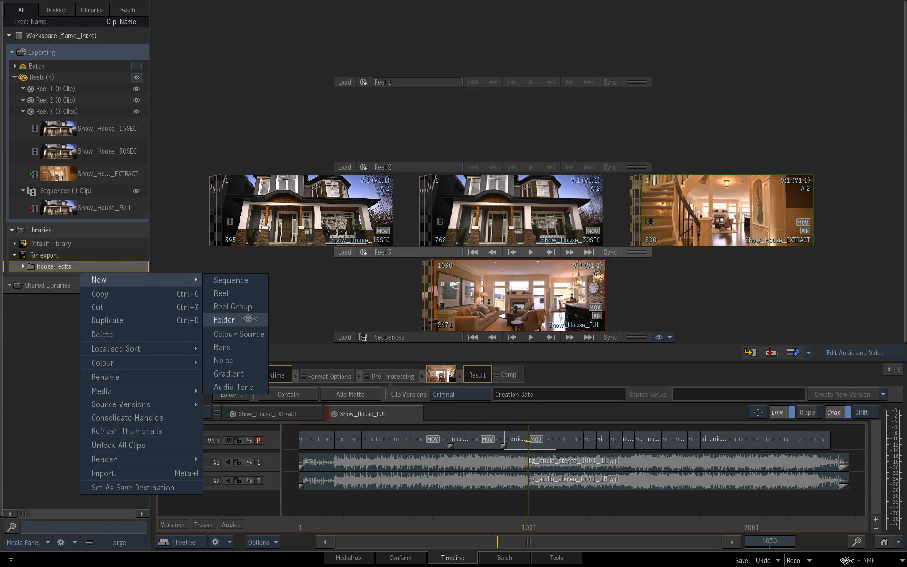
click(250, 319)
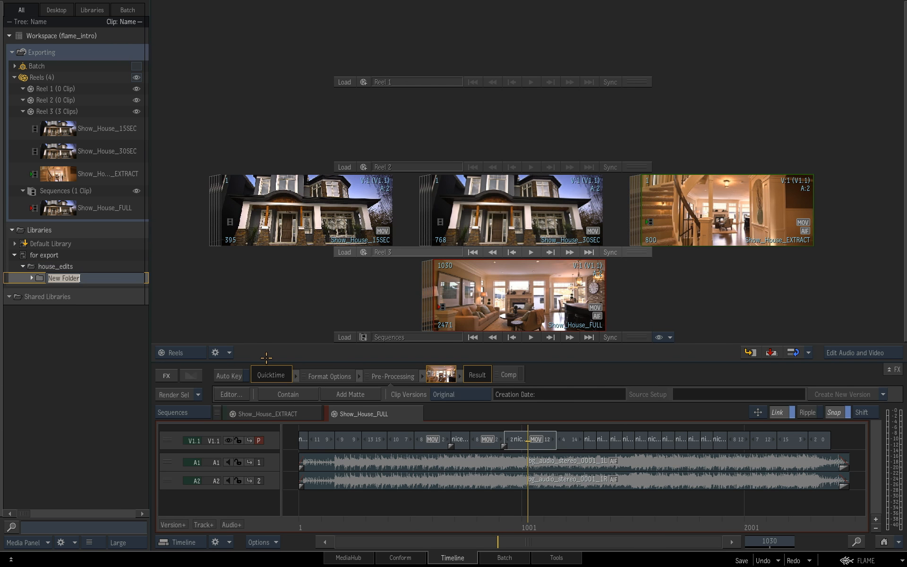
text(show_house_full)
key(Return)
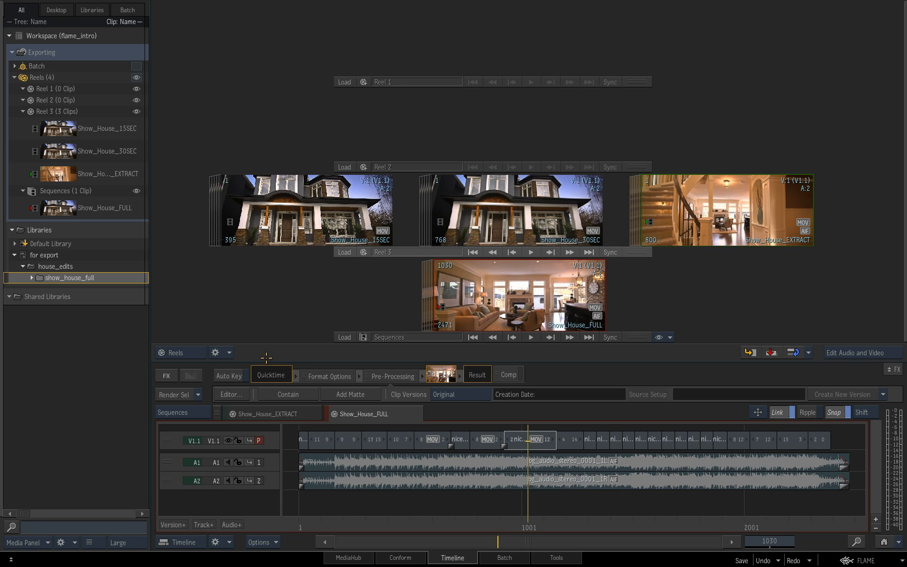
Step: Add a subfolder named 15sec to the house_edits folder
right_click(106, 270)
mouse_move(135, 277)
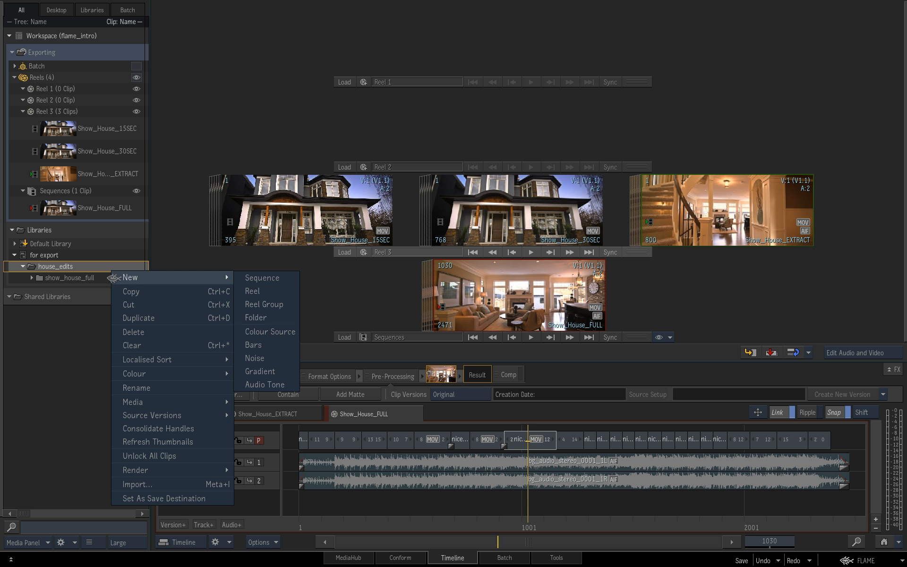
click(263, 318)
text(15sec)
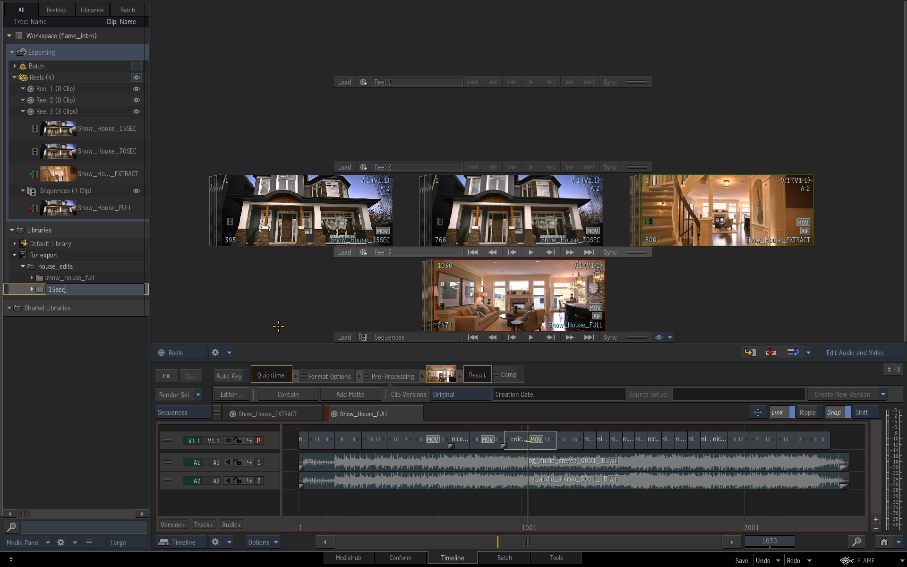
key(Return)
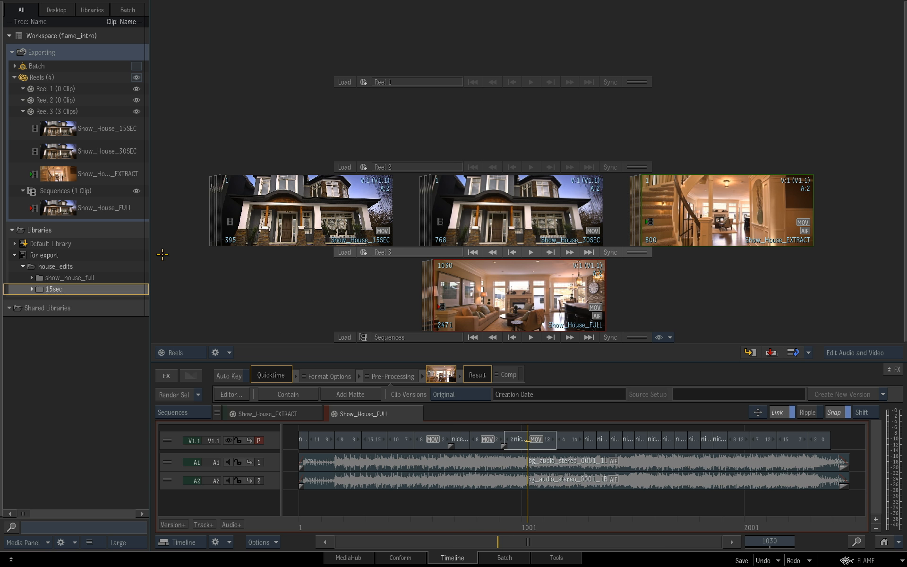
Step: Add a subfolder named 30sec to the house_edits folder
click(105, 268)
right_click(108, 275)
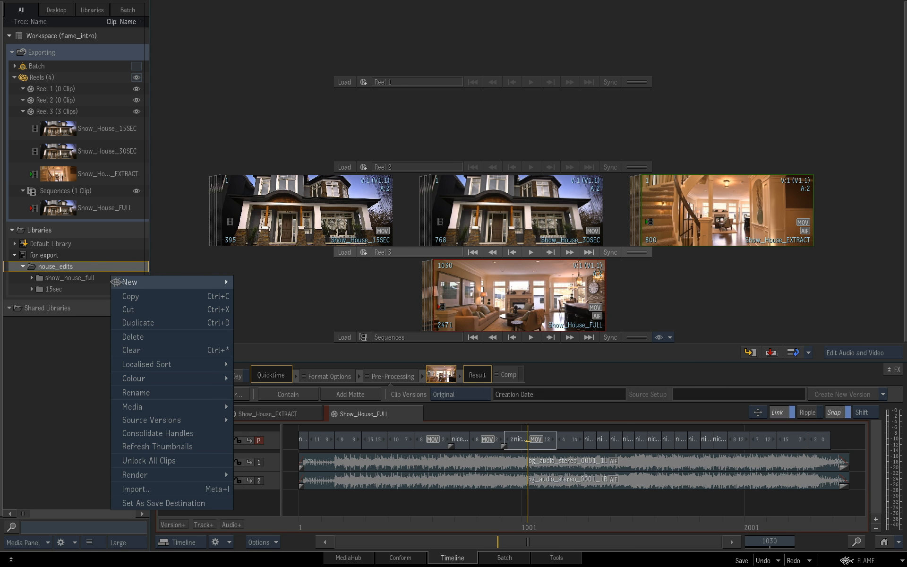
mouse_move(125, 283)
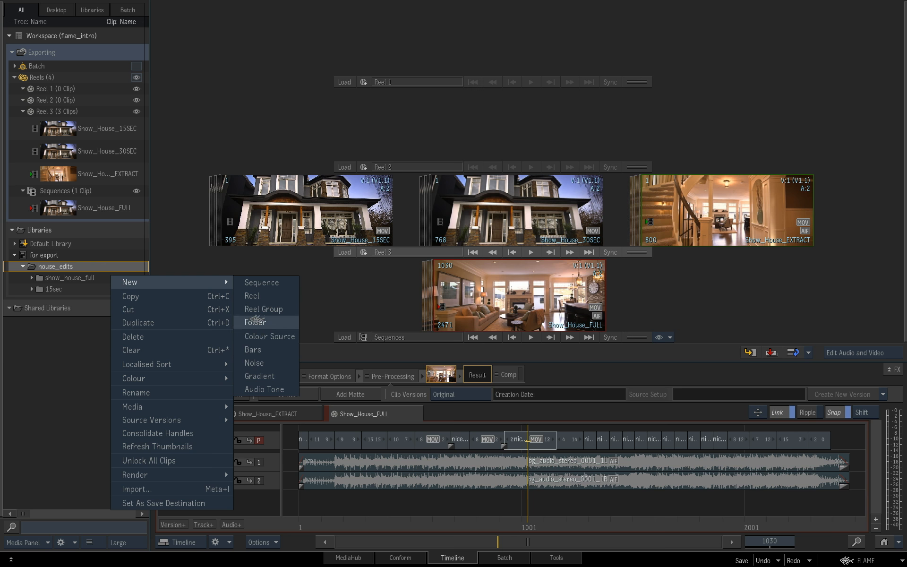
click(255, 322)
text(30sec)
key(Return)
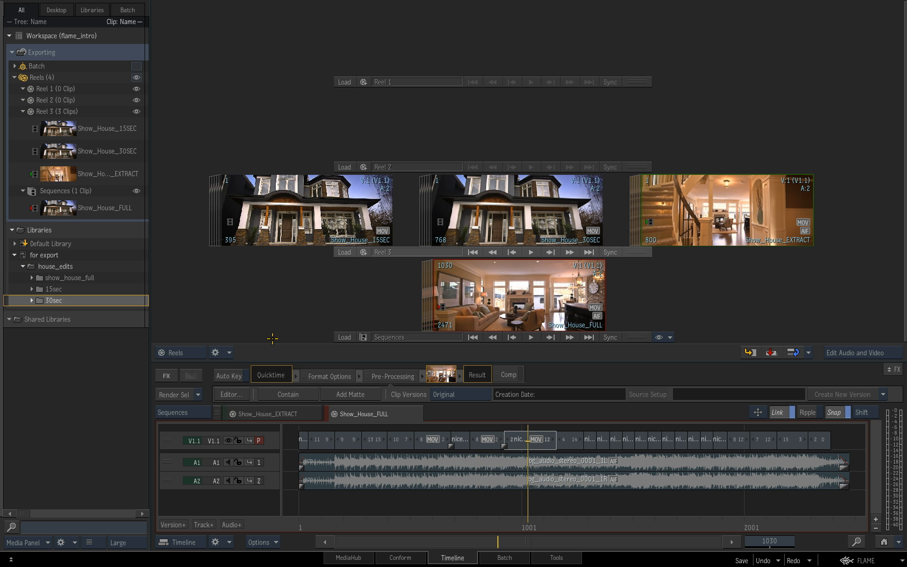
Step: Add a subfolder named extract to the house_edits folder
click(105, 267)
right_click(106, 268)
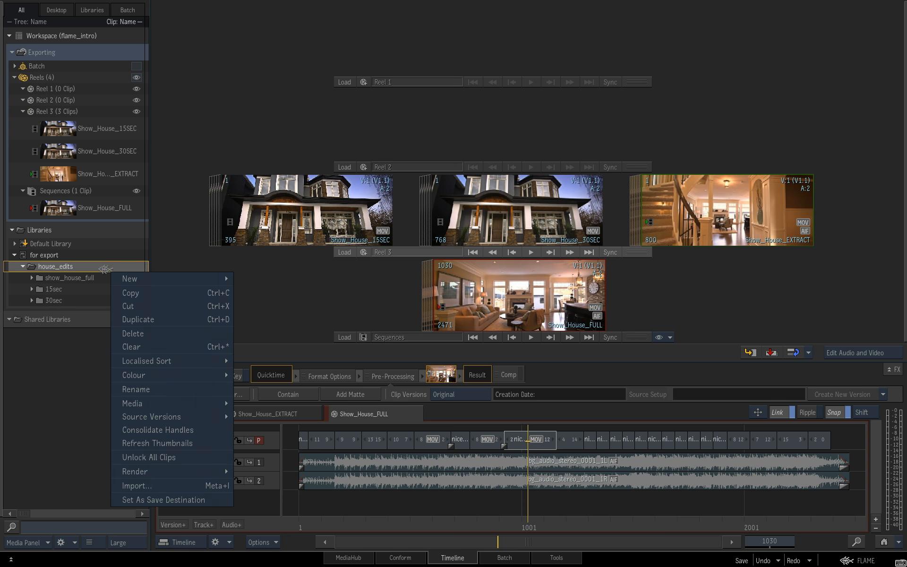
mouse_move(154, 282)
click(274, 318)
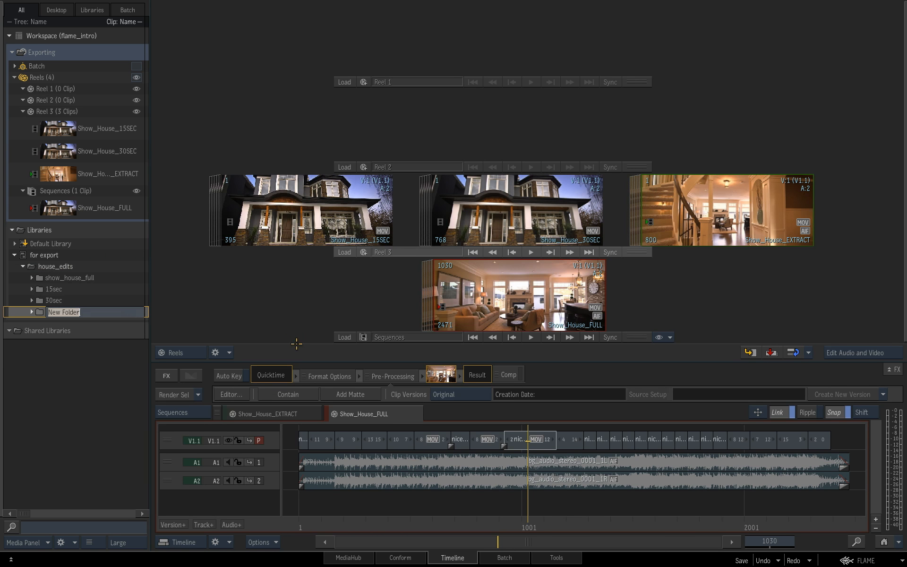
text(extract)
key(Return)
Step: Copy the Show_House FULL, 15SEC, 30SEC and EXTRACT clips into their matching house_edits subfolders, then check the contents and collapse house_edits
drag(503, 284, 100, 277)
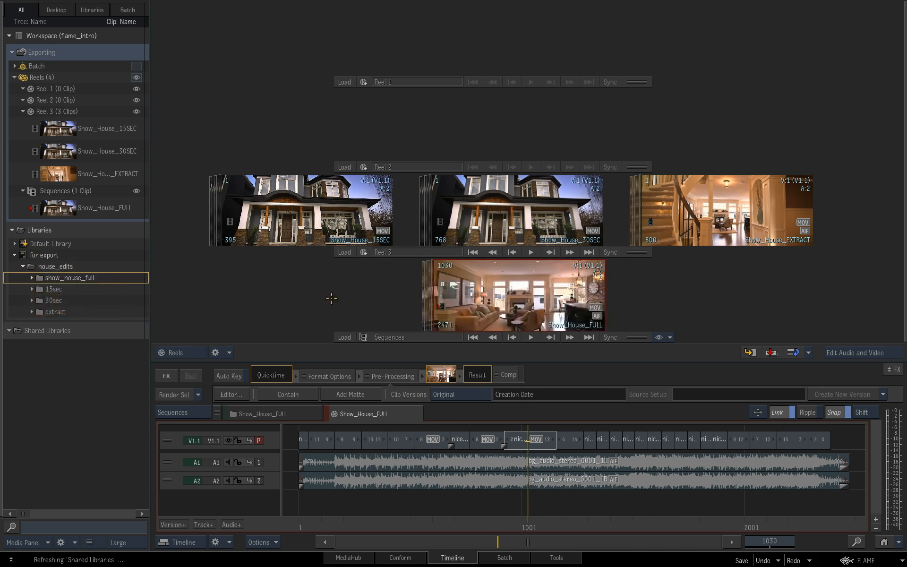
drag(336, 215, 101, 289)
drag(549, 222, 100, 301)
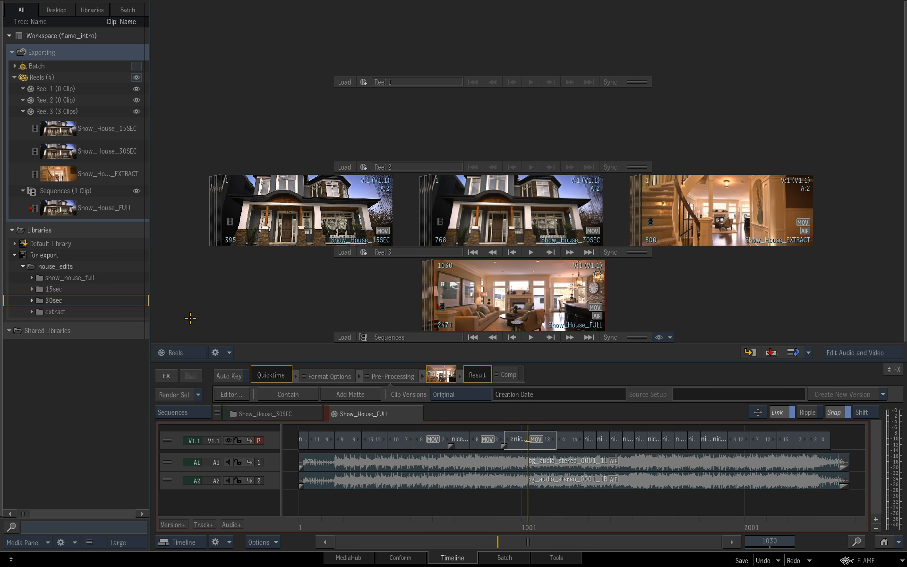
drag(717, 224, 108, 317)
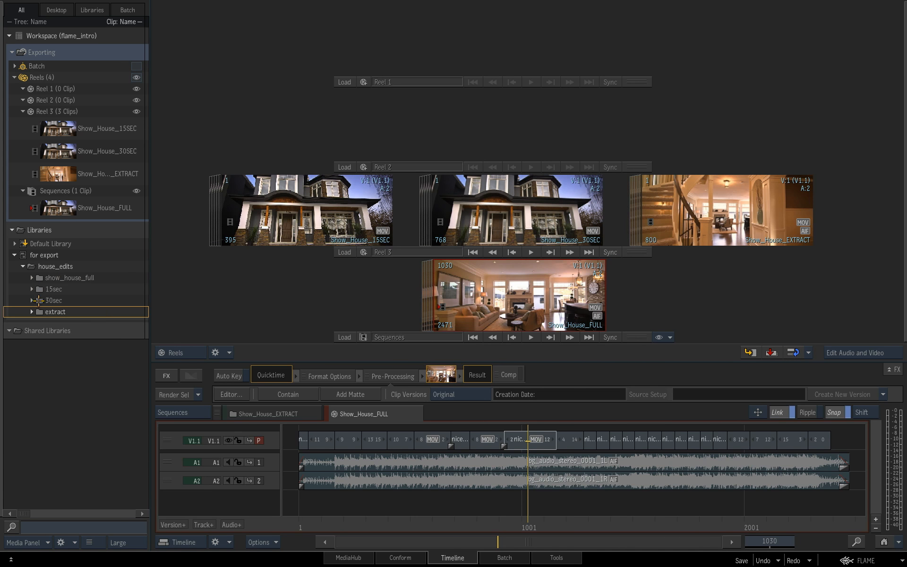
click(32, 277)
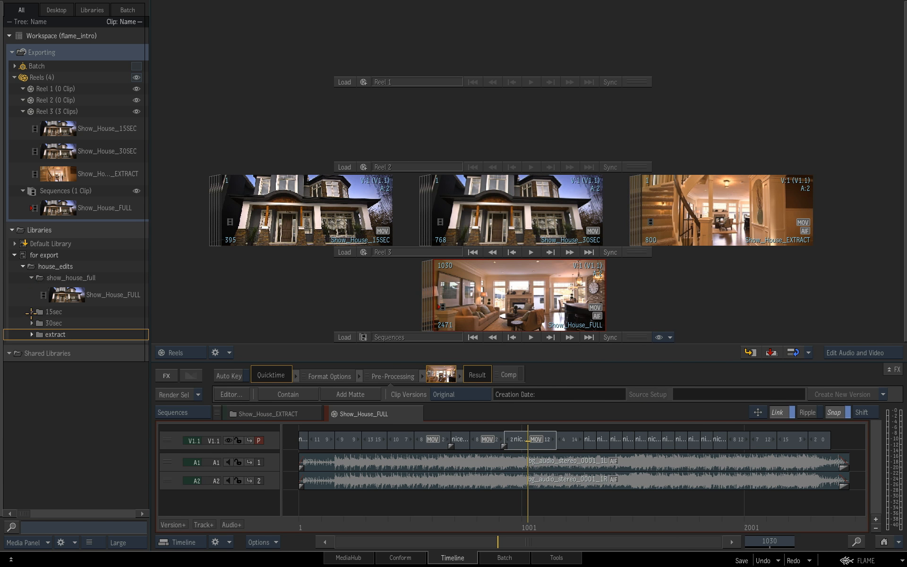
click(31, 312)
click(31, 346)
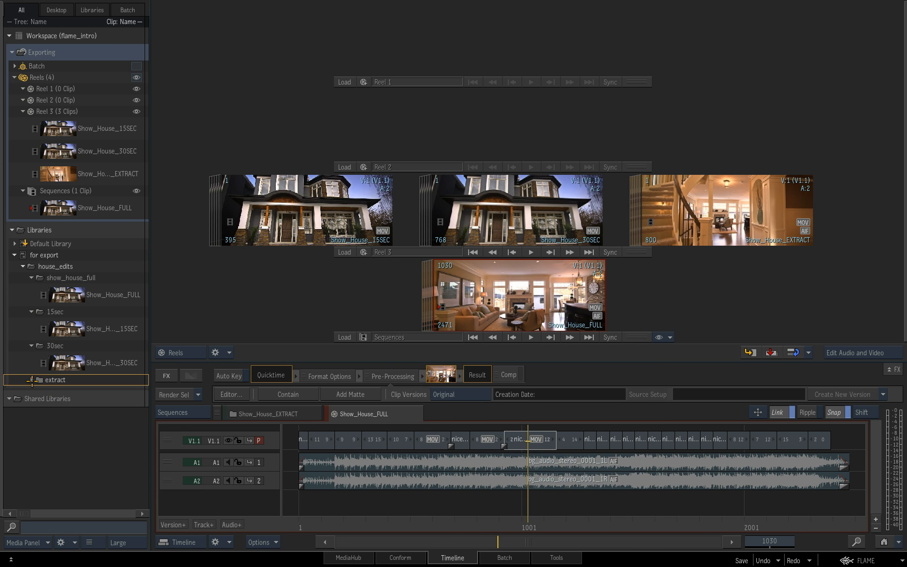
click(31, 379)
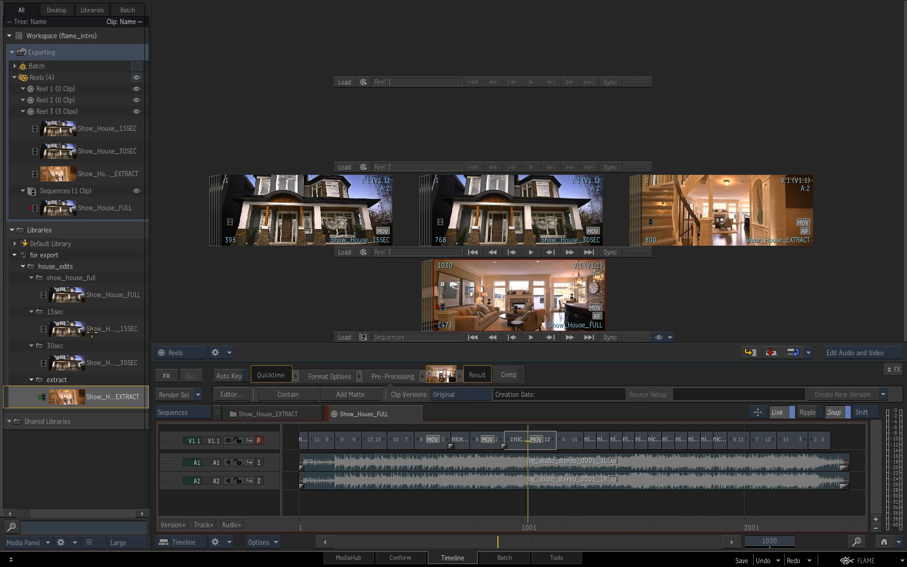
click(23, 267)
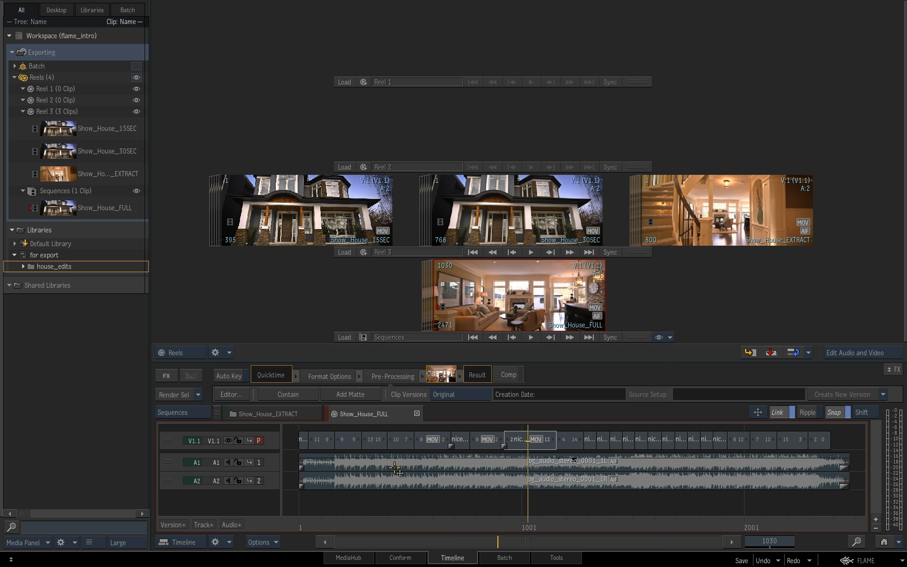
Step: Export the whole house_edits folder to the EXPORT folder in MediaHub as Apple ProRes 422 HQ QuickTime movies
click(360, 558)
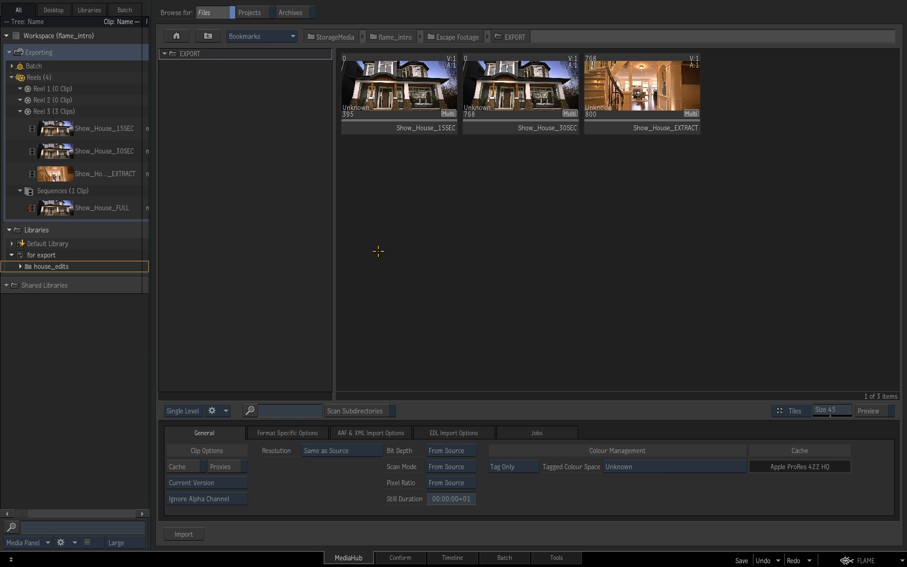
click(64, 268)
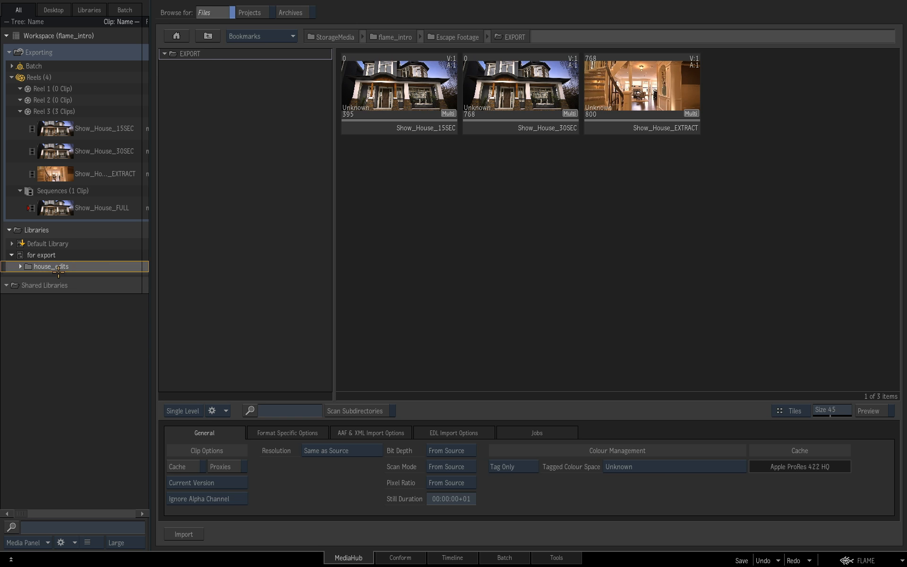
drag(61, 266, 514, 257)
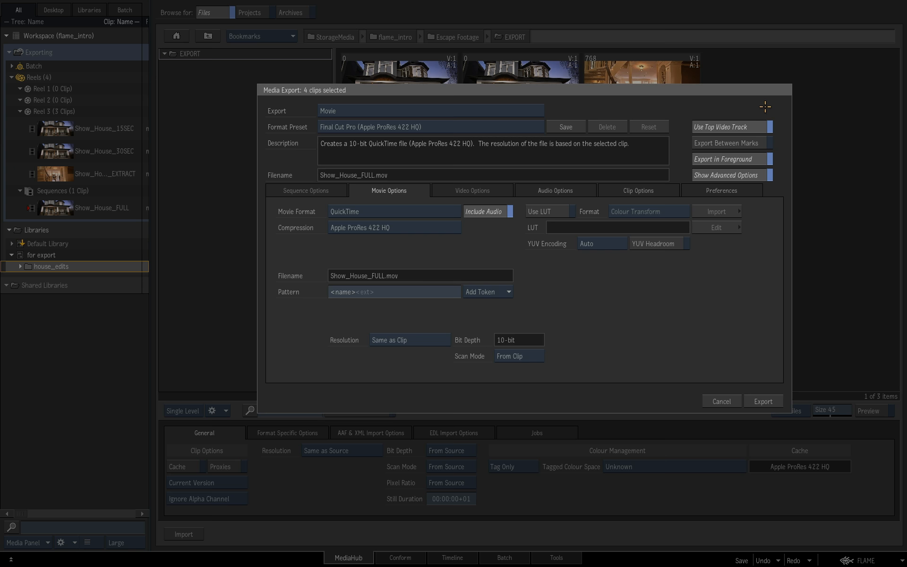
click(771, 401)
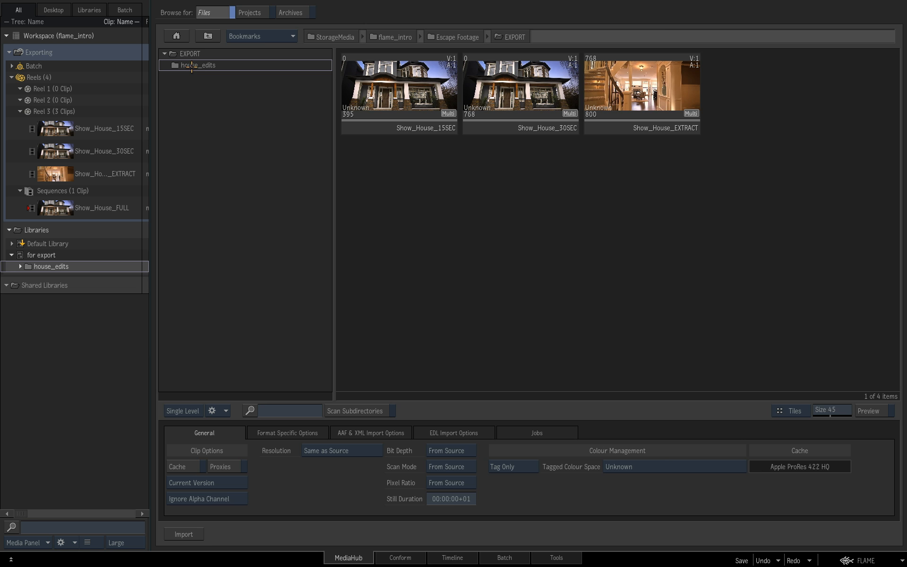
Step: Show the EXPORT folder as a hierarchy and examine the 15sec and 30sec subfolders of the exported house_edits, collapsing it again
click(191, 412)
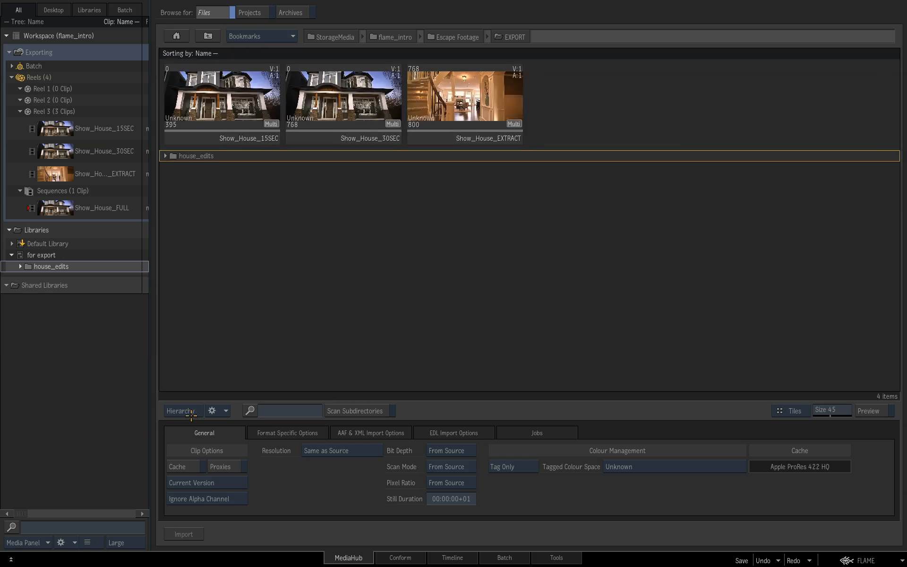
click(165, 156)
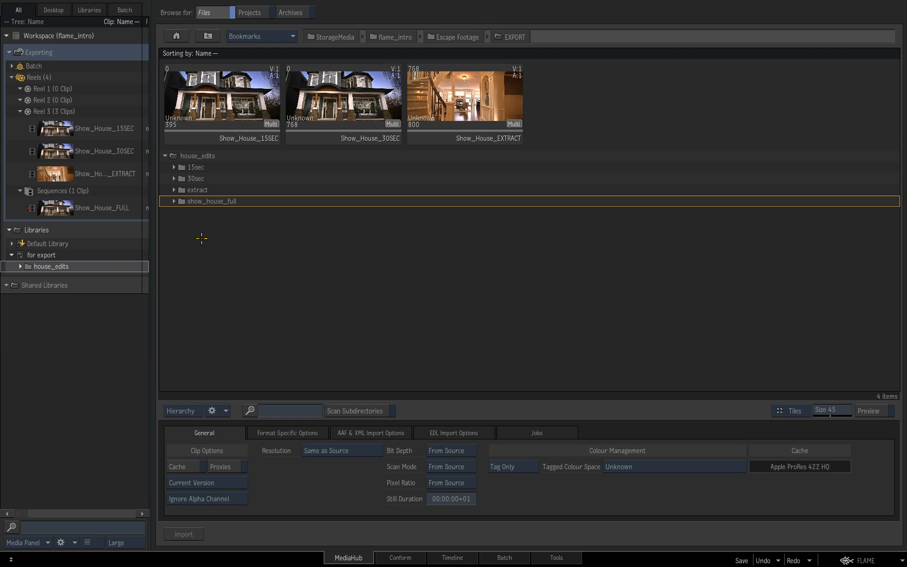
click(175, 167)
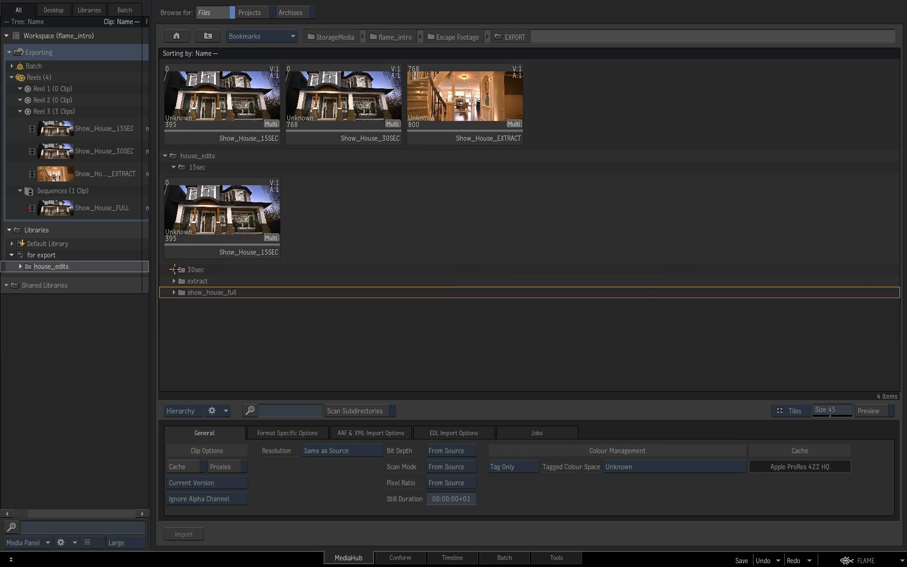
click(174, 269)
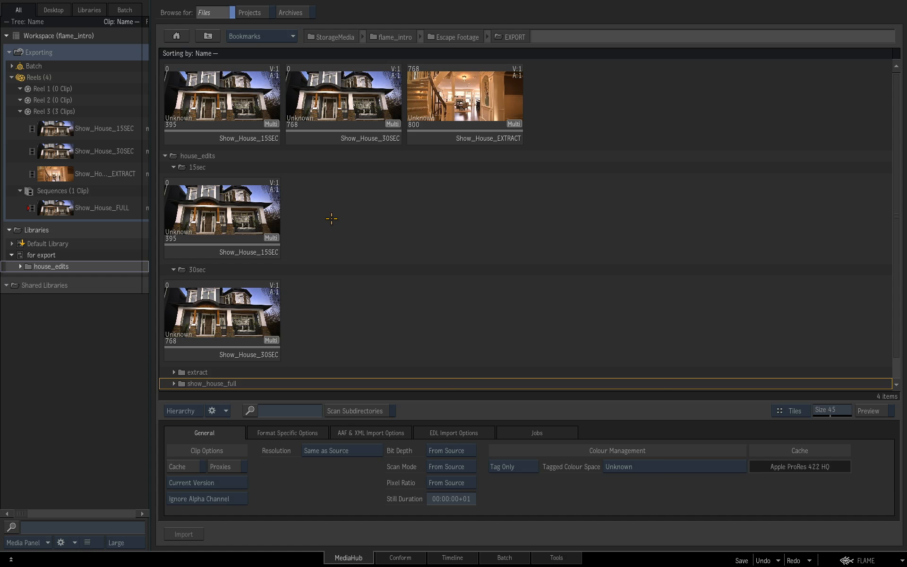
click(165, 155)
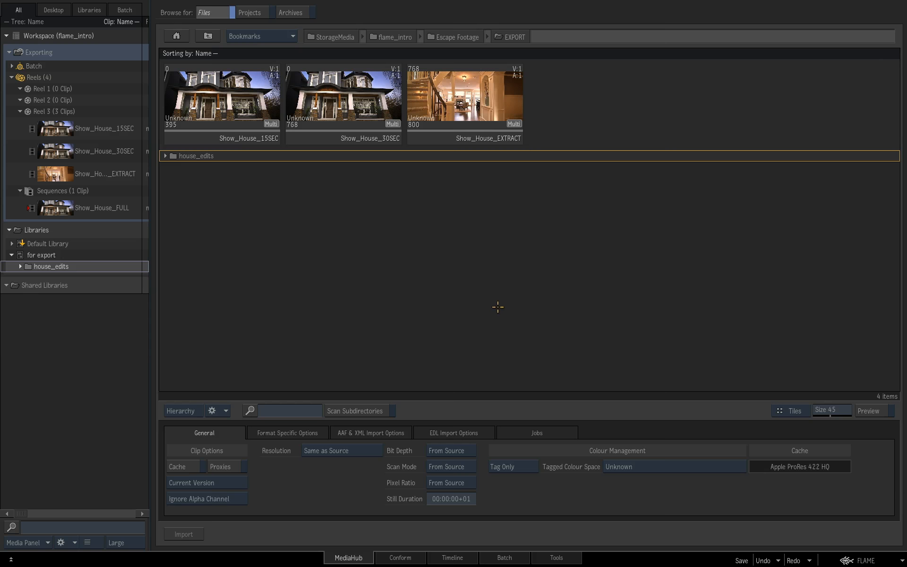
Step: Return to the Timeline view, open the Show_House_15SEC sequence and make its video track taller to show the segment details
click(467, 557)
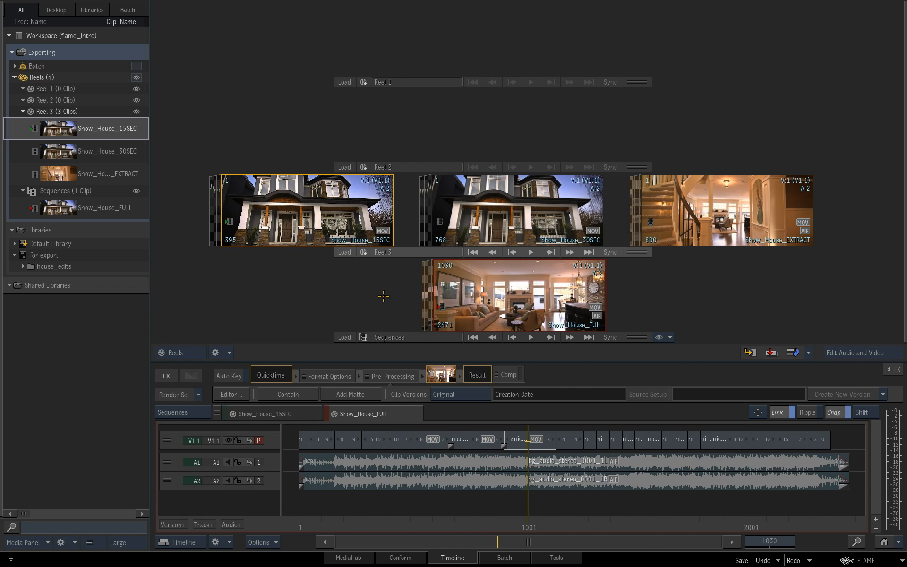
click(287, 415)
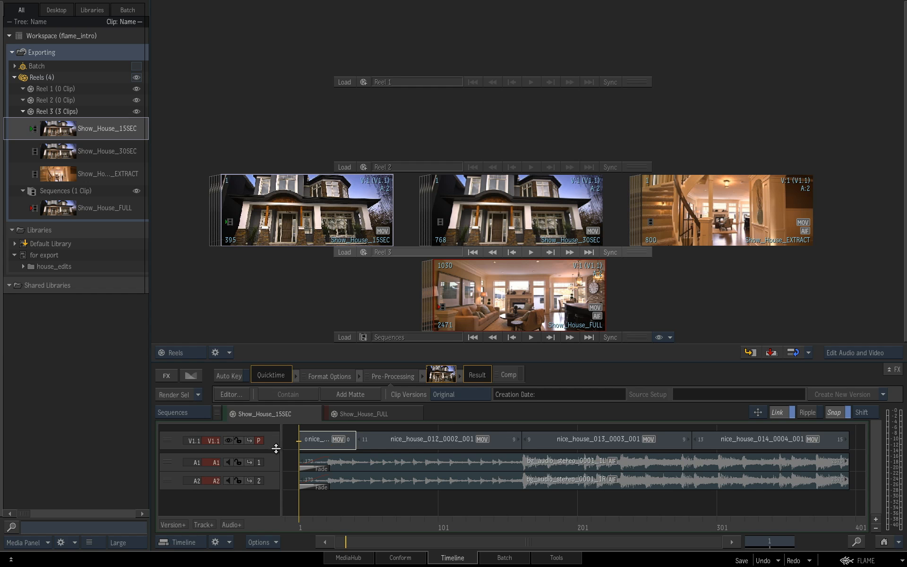
drag(274, 451, 273, 476)
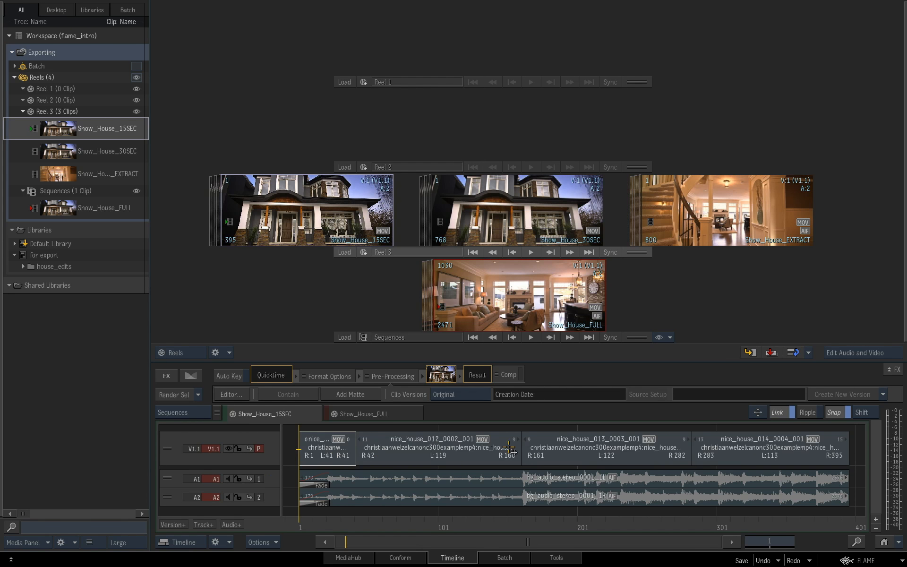
drag(331, 224, 541, 224)
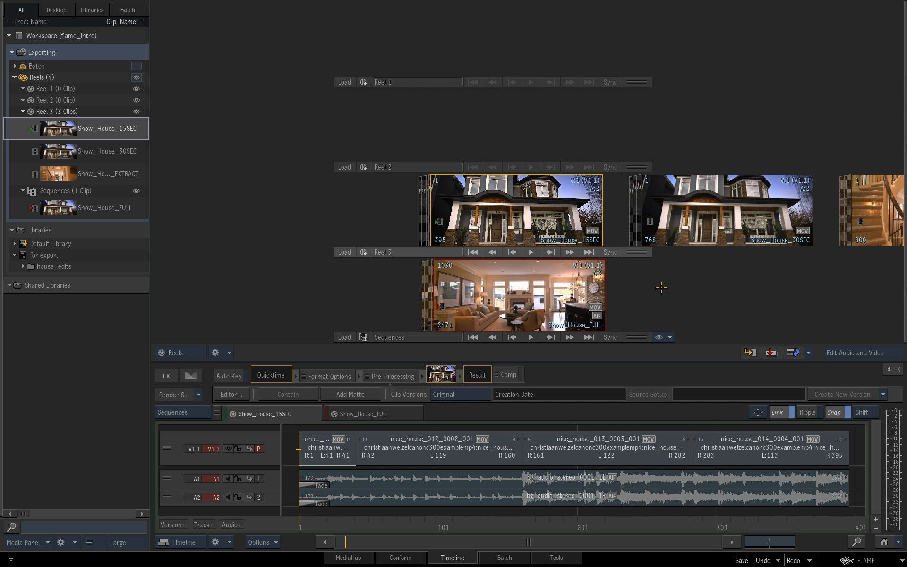
Step: In MediaHub, create a folder named publish inside the EXPORT folder and open it
click(362, 558)
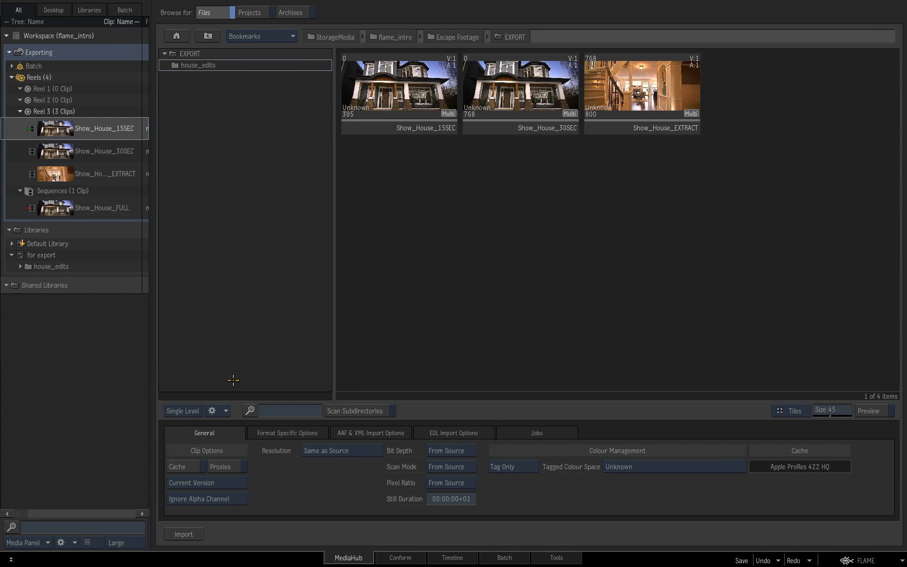
click(224, 410)
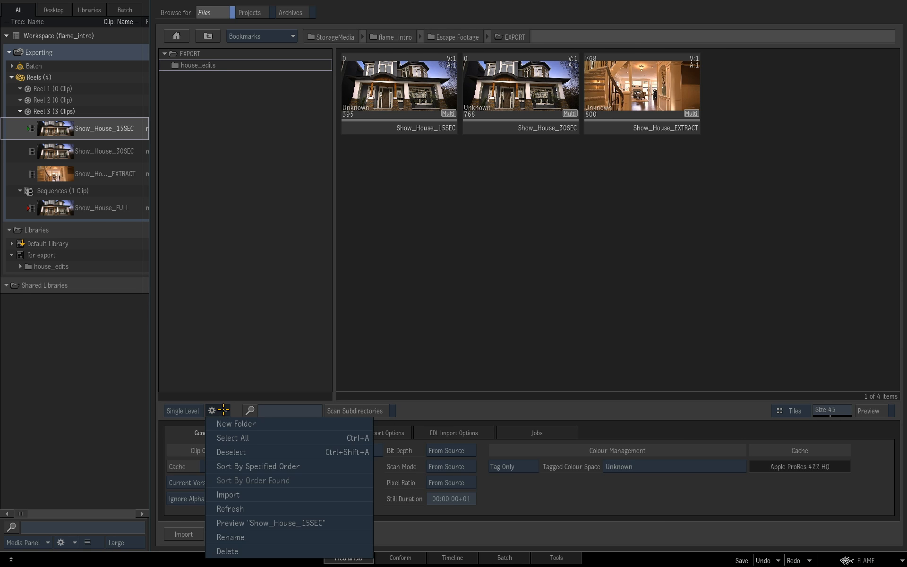
click(245, 420)
text(publish)
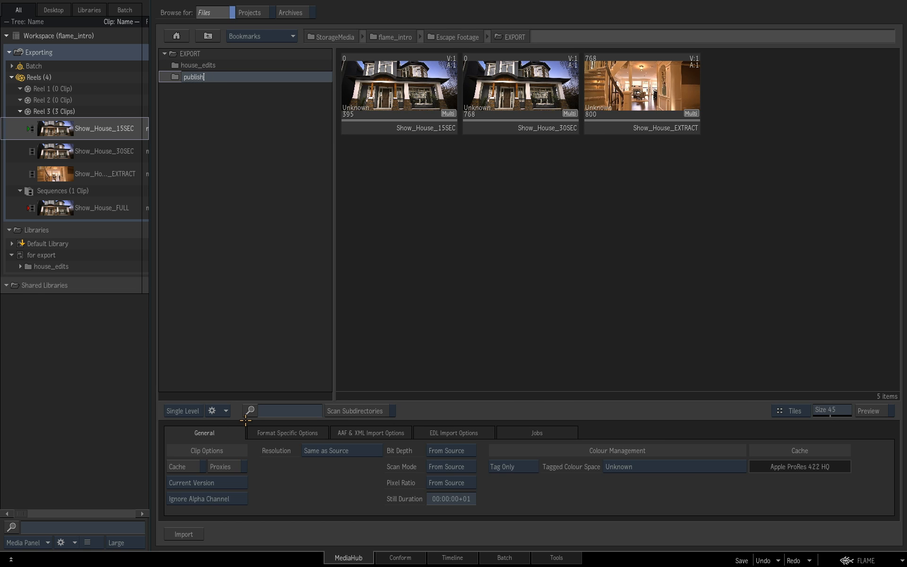
key(Return)
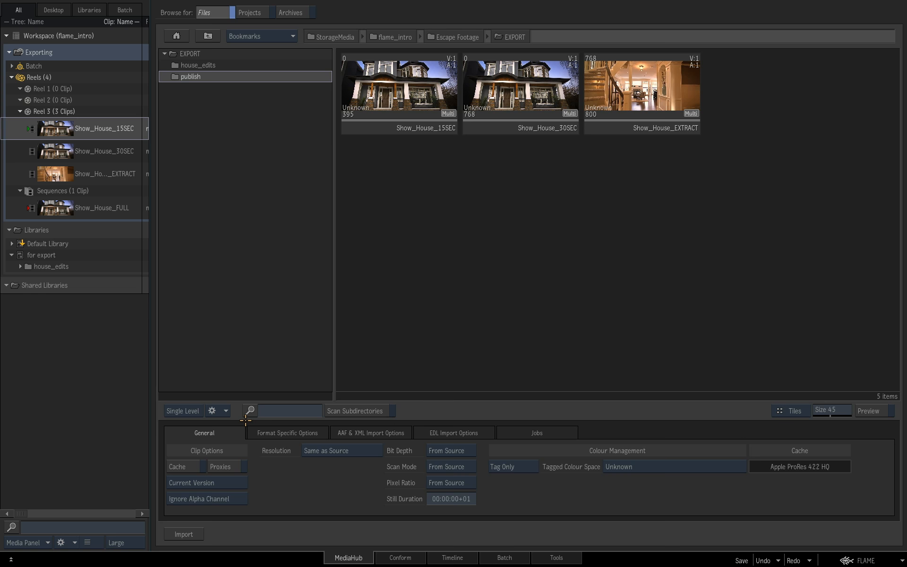
double_click(215, 79)
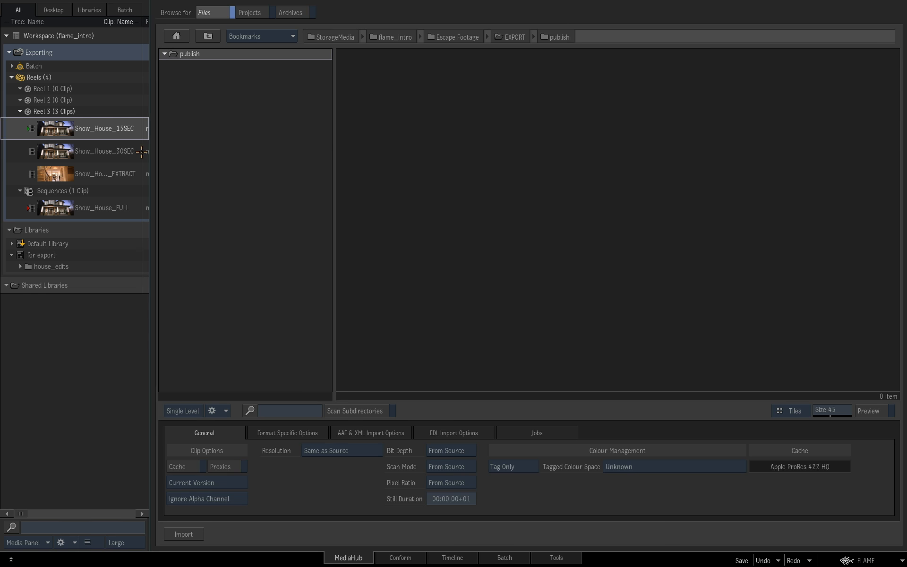
Step: Set up a Sequence Publish export of Show_House_15SEC into publish with the XML for DaVinci Resolve for Source Grading (ProRes 422 and 24-bit WAVE) preset
click(60, 128)
drag(60, 128, 512, 152)
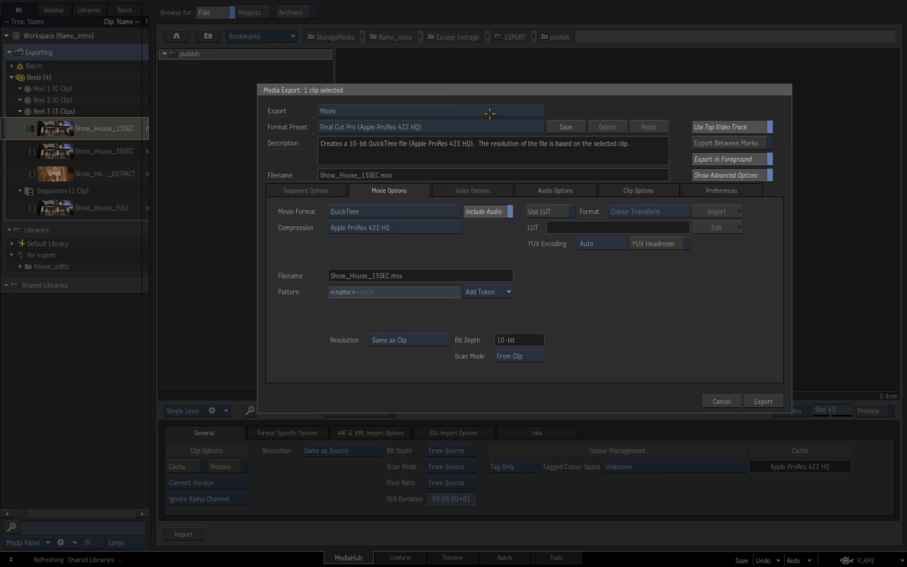
click(461, 114)
click(461, 98)
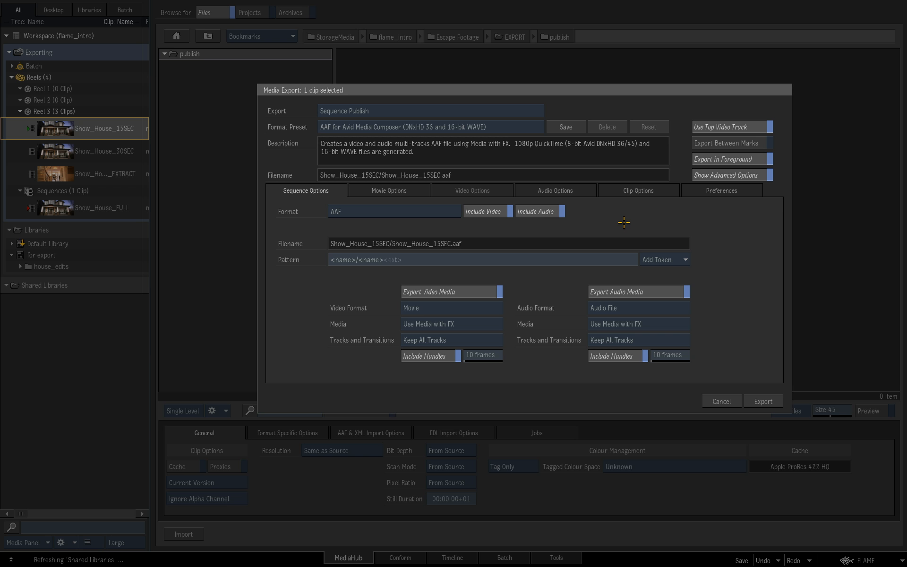
click(484, 126)
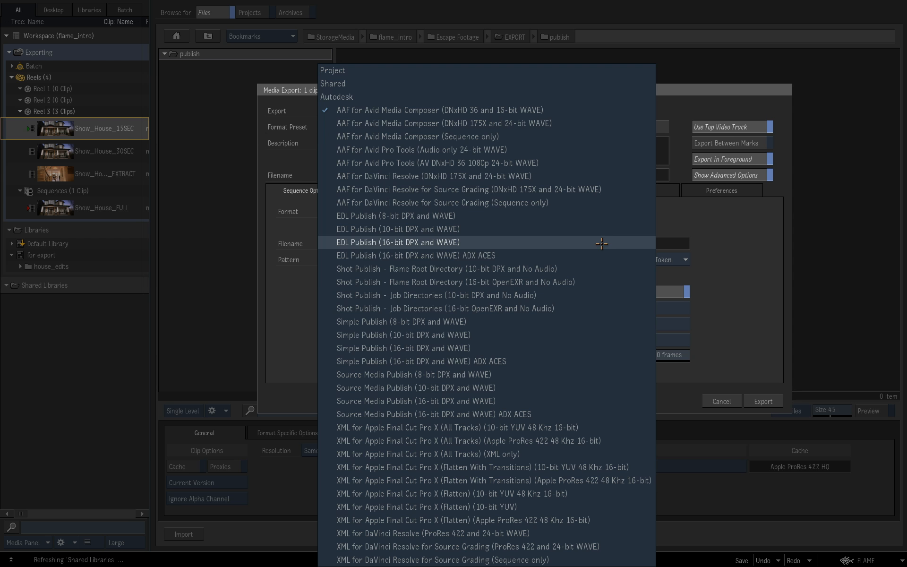
click(636, 546)
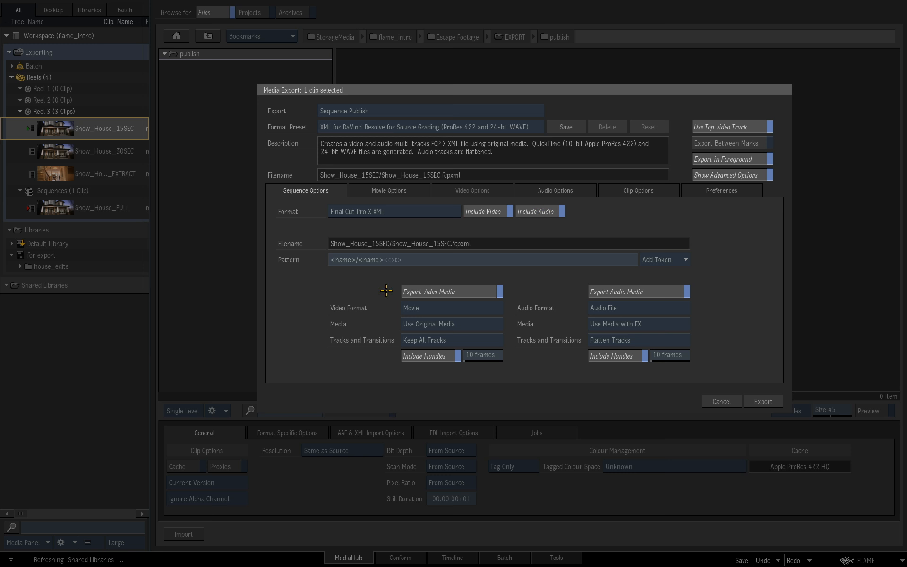
Step: Review the audio, clip and movie options of the Show_House_15SEC publish and run the export
click(555, 194)
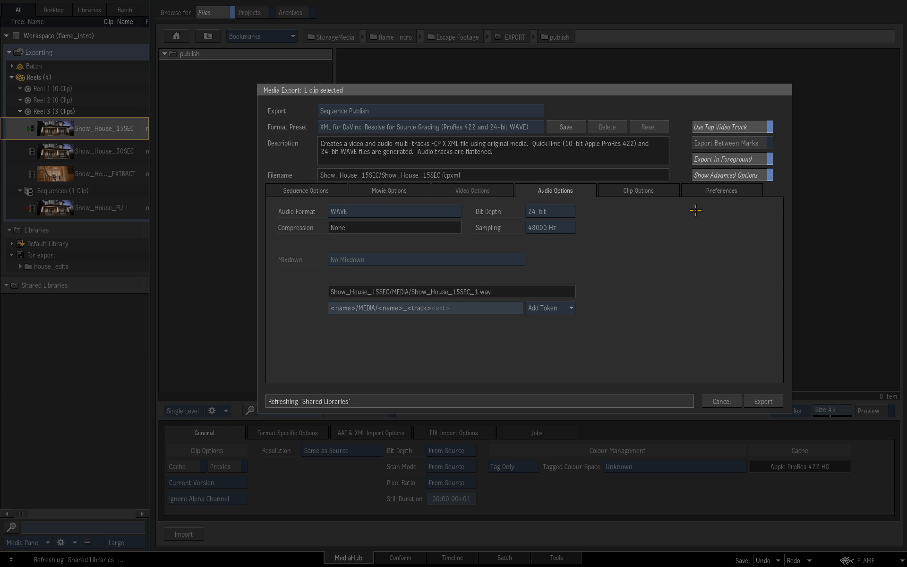
click(653, 192)
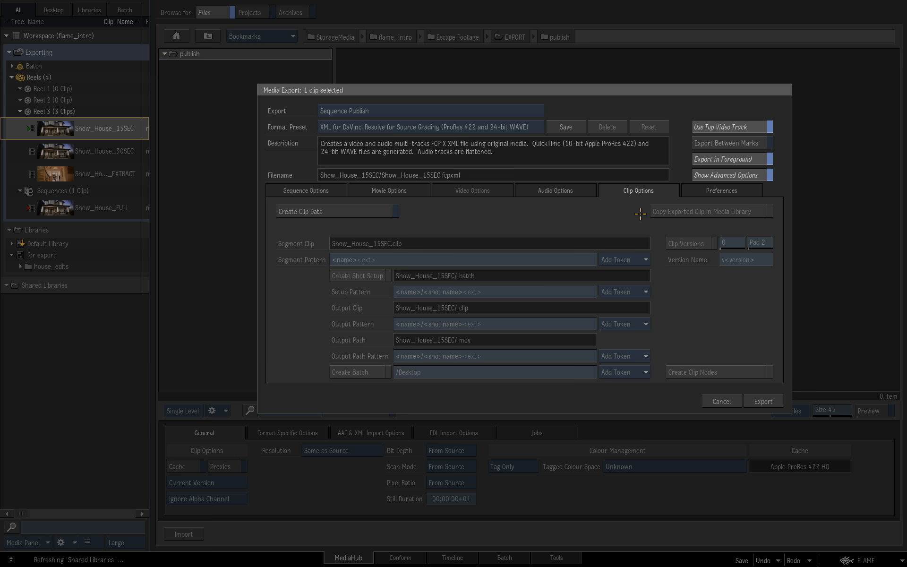
click(402, 192)
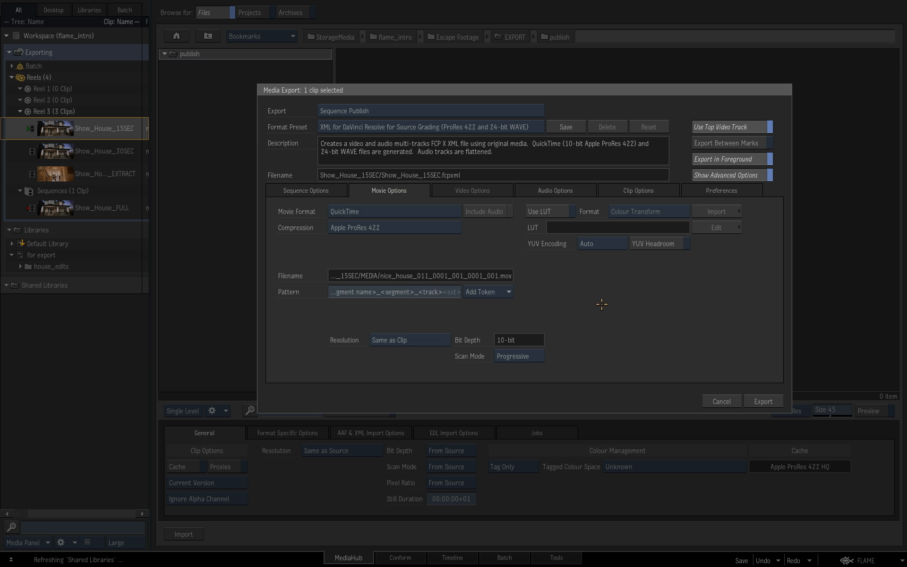
click(771, 405)
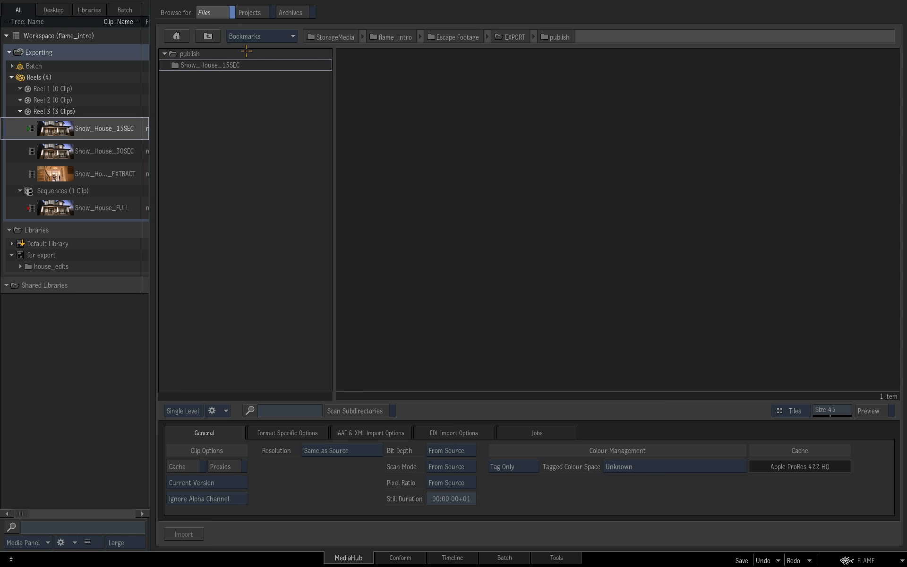
Step: Examine the published Show_House_15SEC folder, its fcpxml file and the MEDIA subfolder's clips, then go back up to the Escape Footage folder
double_click(245, 66)
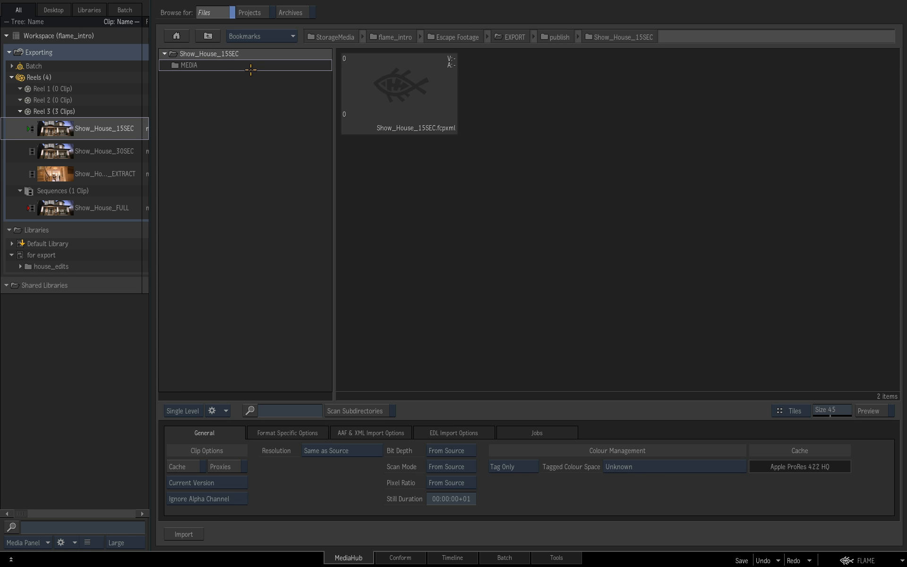
click(449, 112)
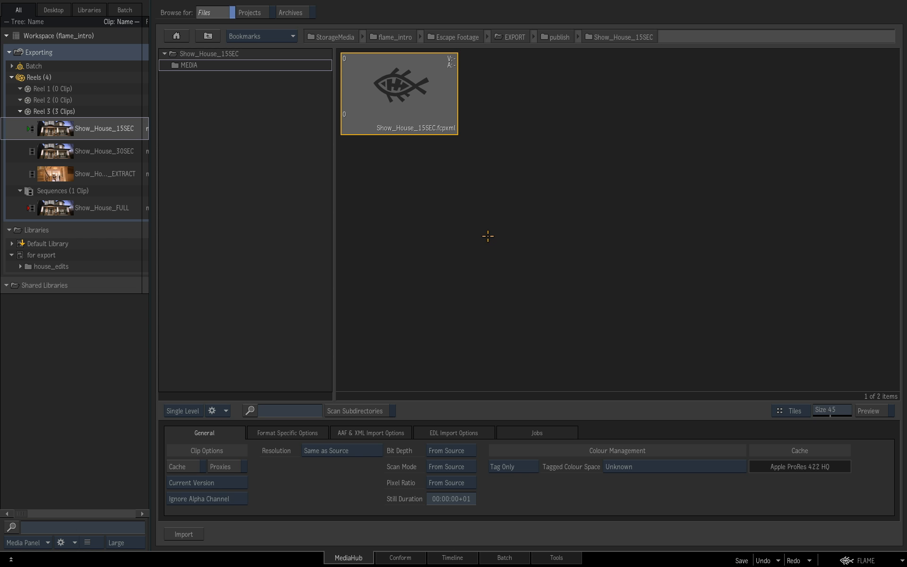
double_click(226, 65)
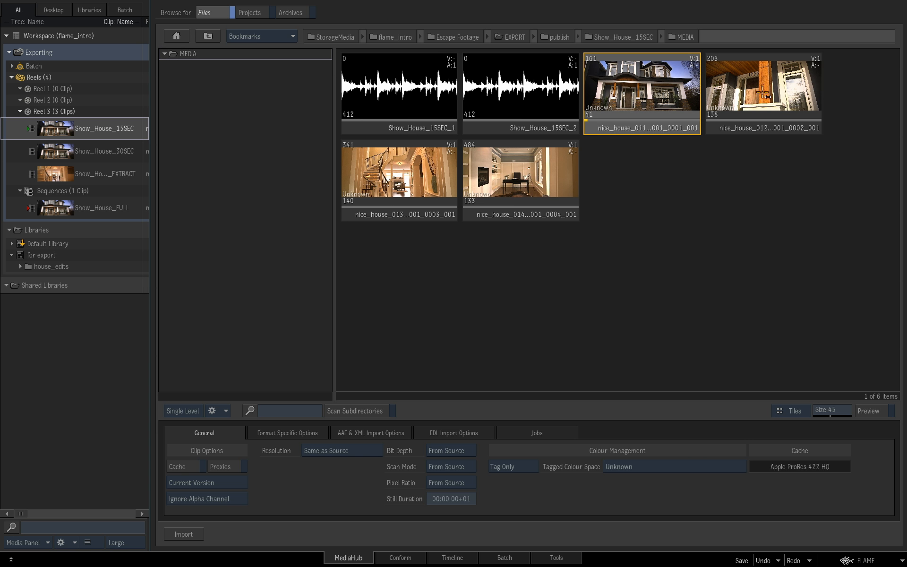
click(501, 193)
click(426, 185)
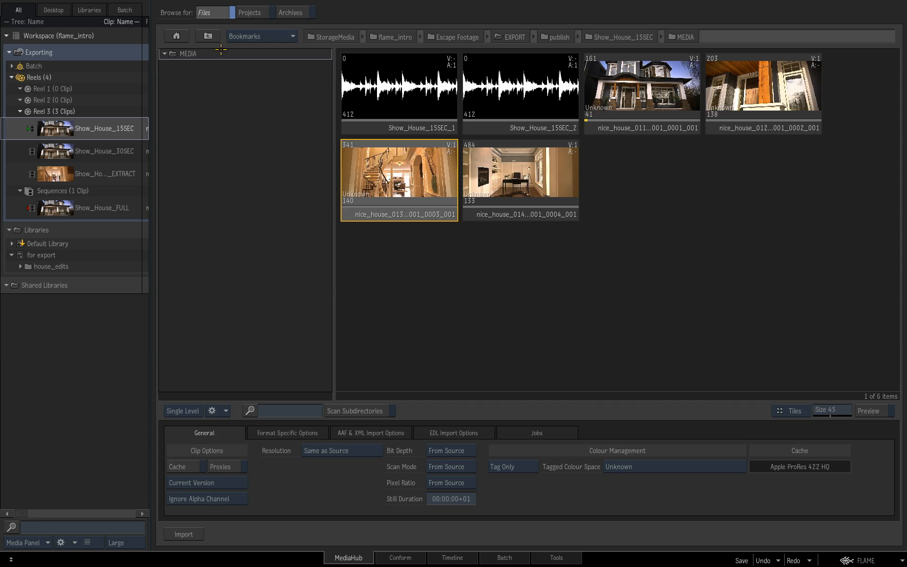
click(210, 37)
click(210, 36)
click(210, 36)
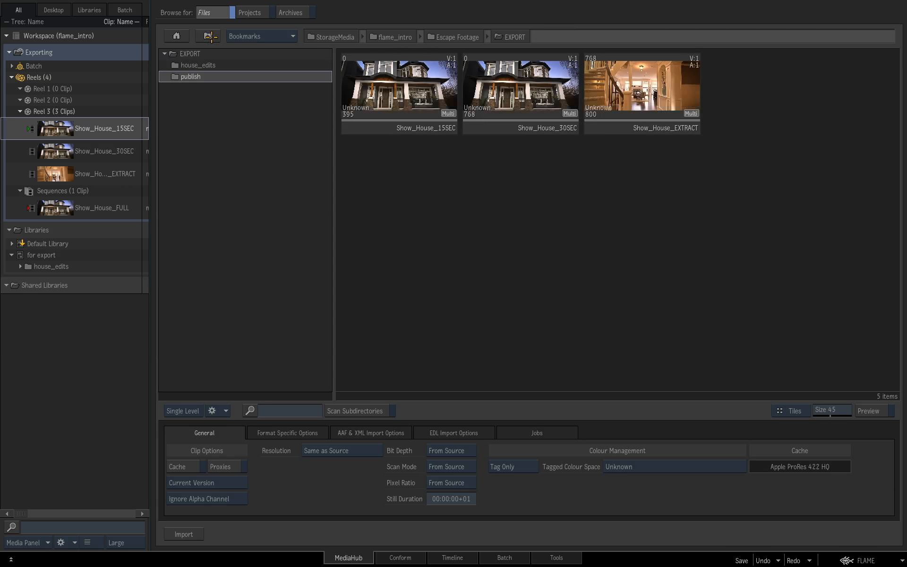
click(211, 37)
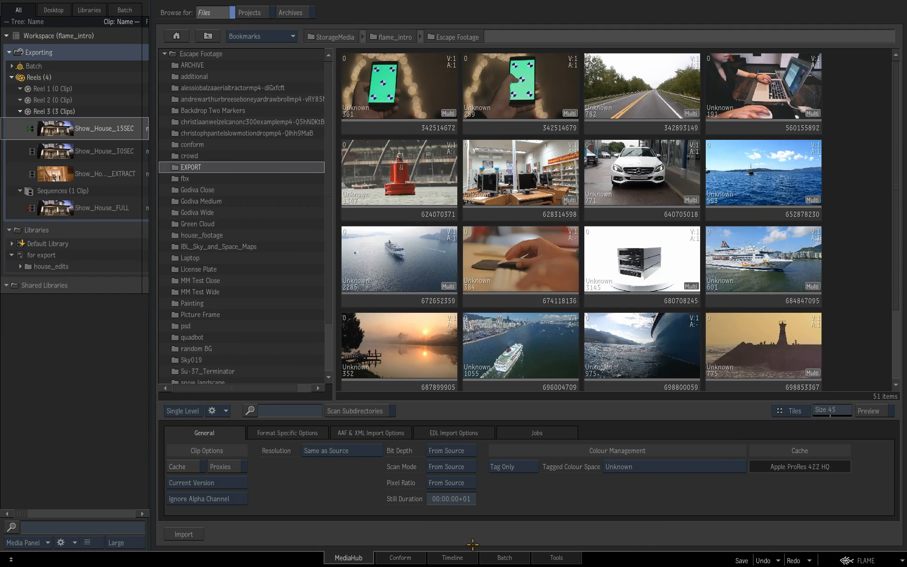
Step: Return to the Timeline view, save the Exporting desktop to the Default Library replacing the existing item, and clear the desktop
click(466, 559)
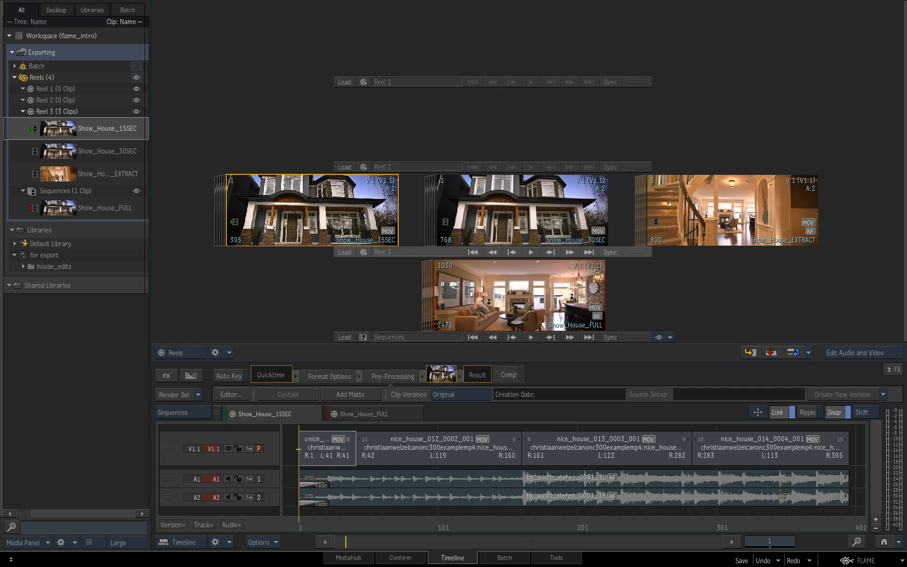
click(741, 560)
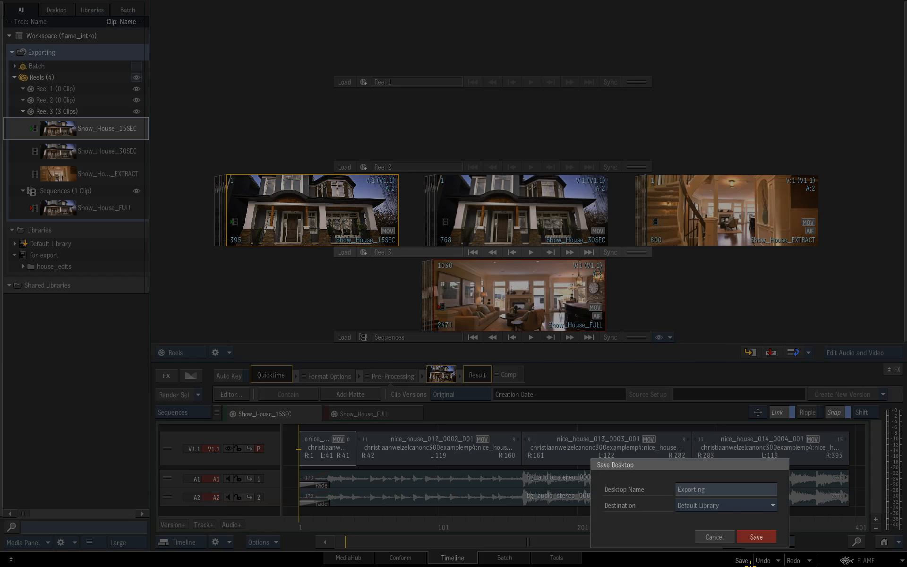
click(765, 538)
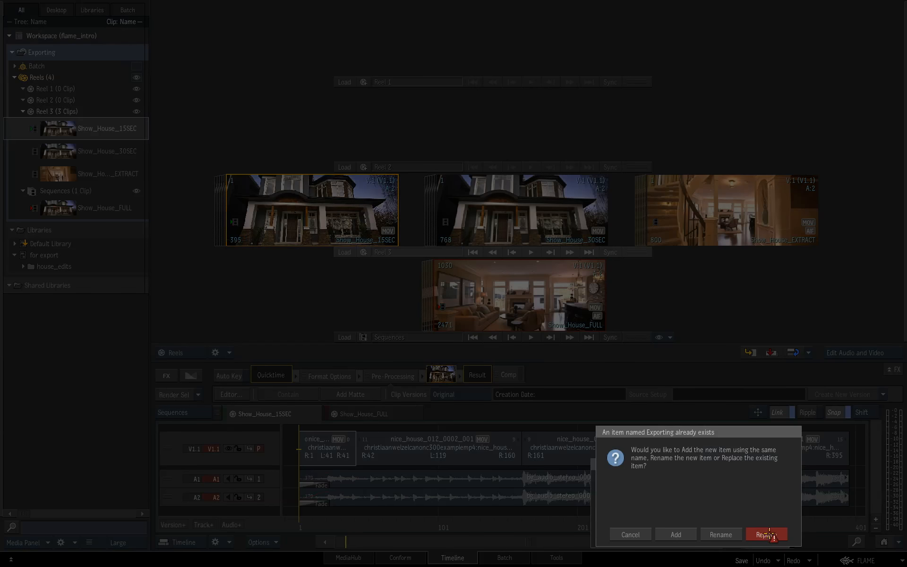
click(765, 535)
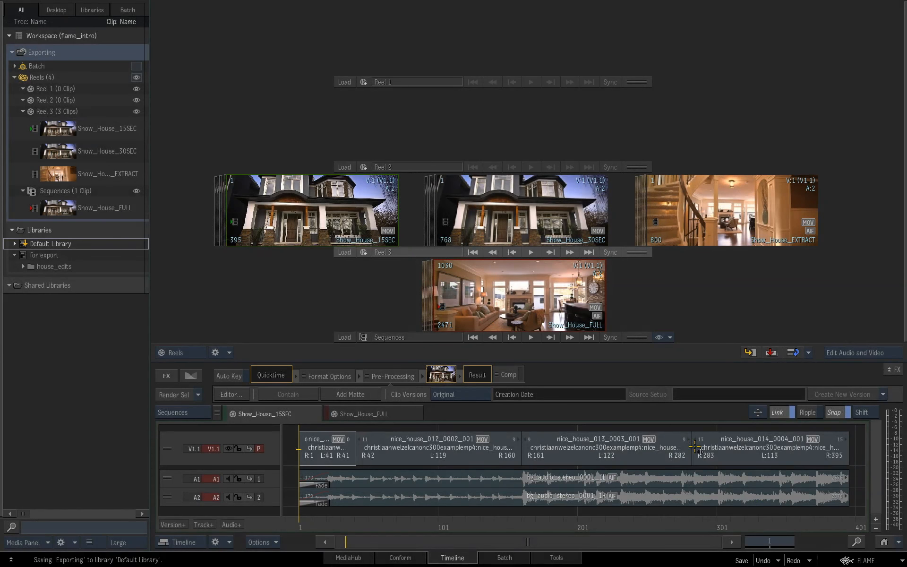
right_click(93, 51)
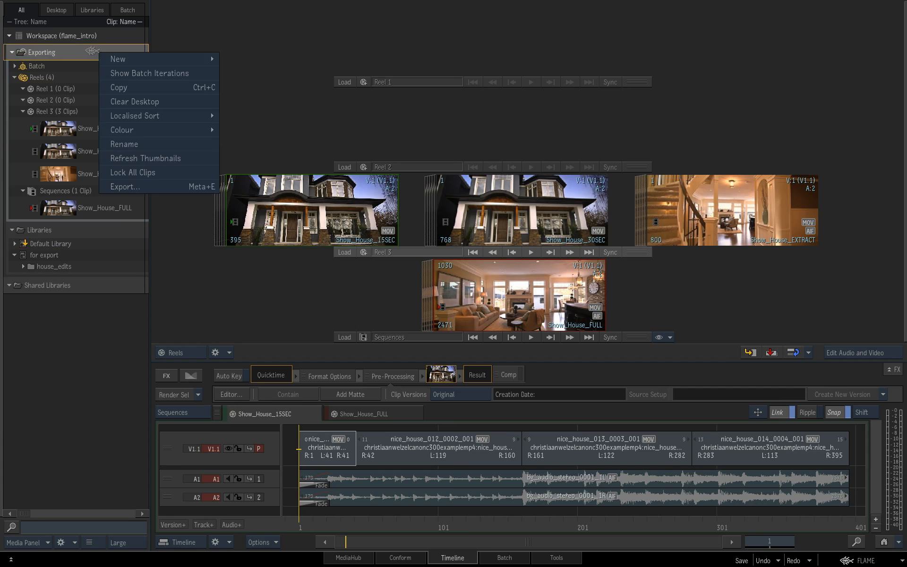
click(116, 104)
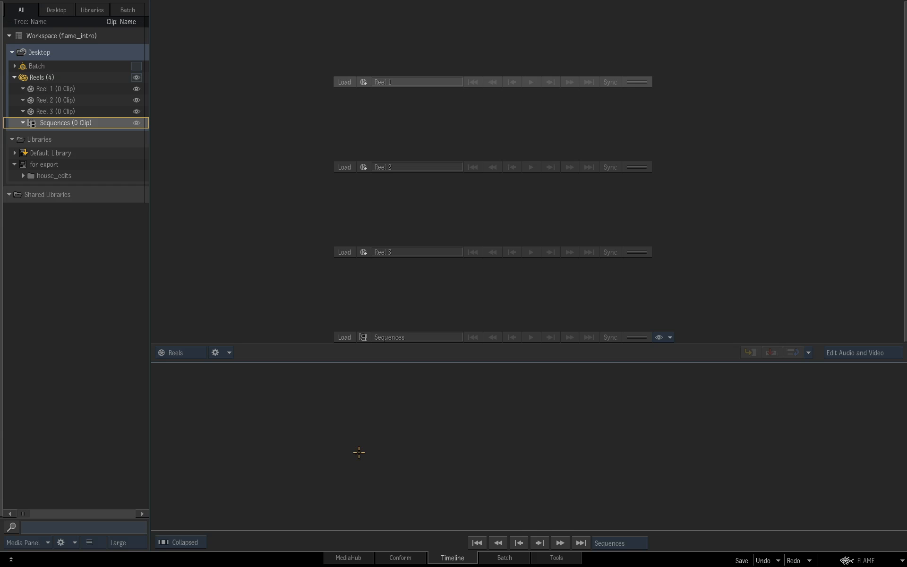
Step: Browse for projects in MediaHub, open project_2 as a hierarchy and expand the Business desktop's Reels
click(363, 561)
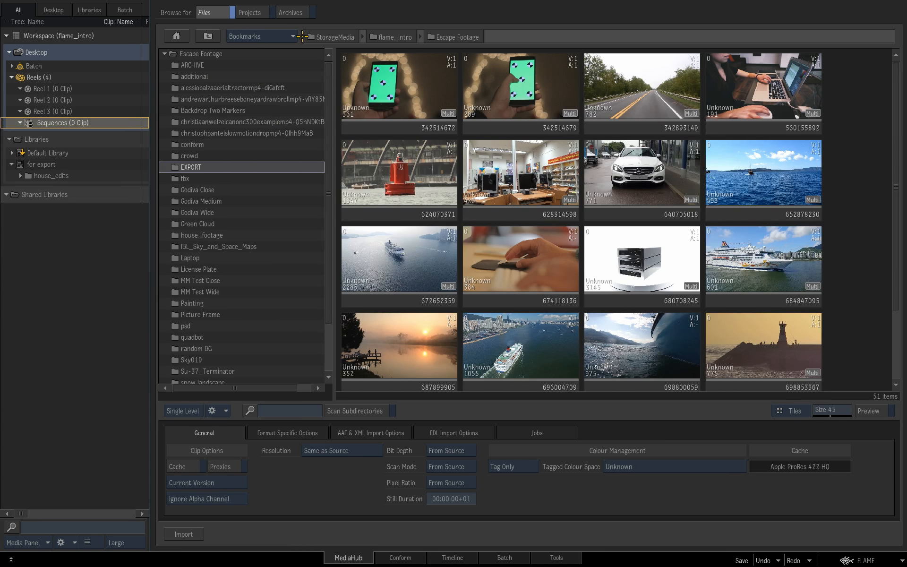
click(256, 13)
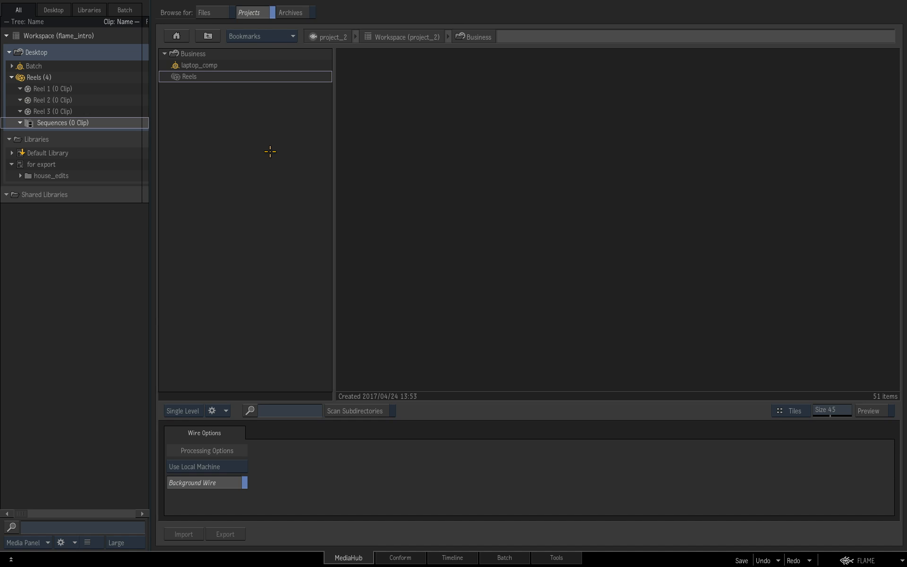
click(178, 35)
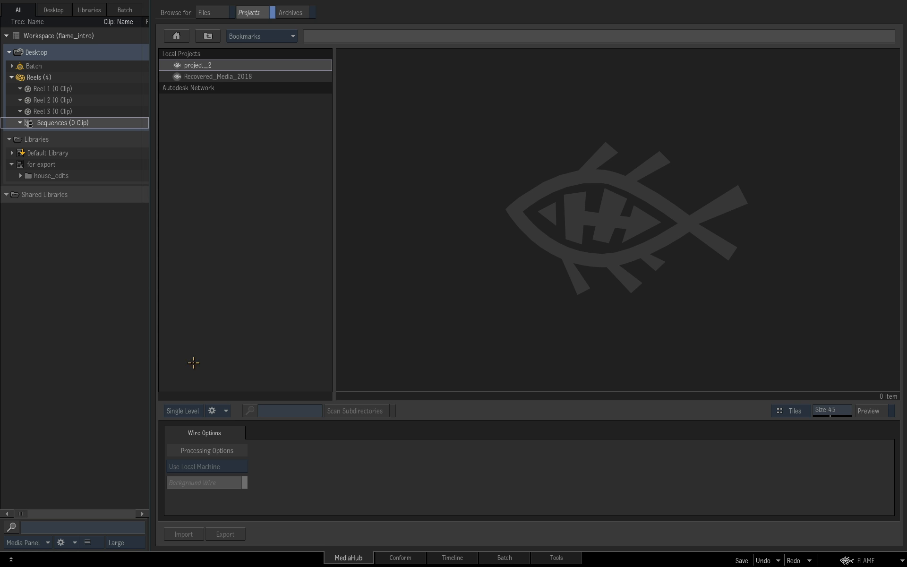
click(188, 410)
double_click(220, 66)
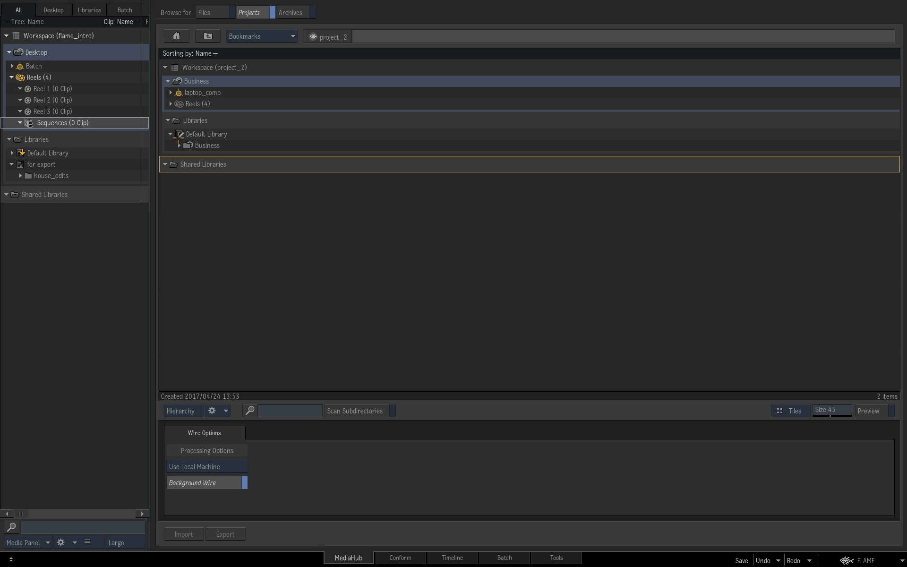
click(171, 104)
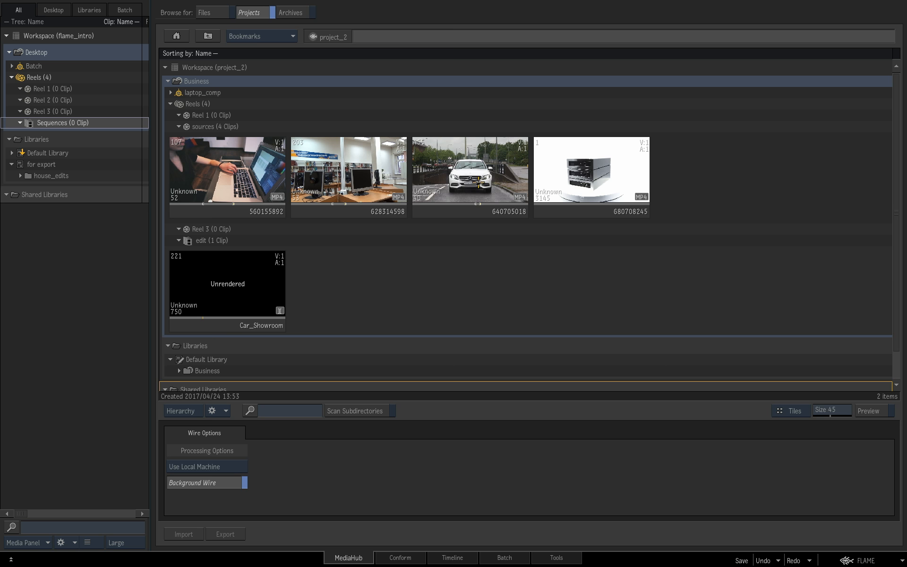
Step: Copy the clips 560155892 and 680708245 from project_2's sources reel into Reel 1 of the current desktop
click(252, 184)
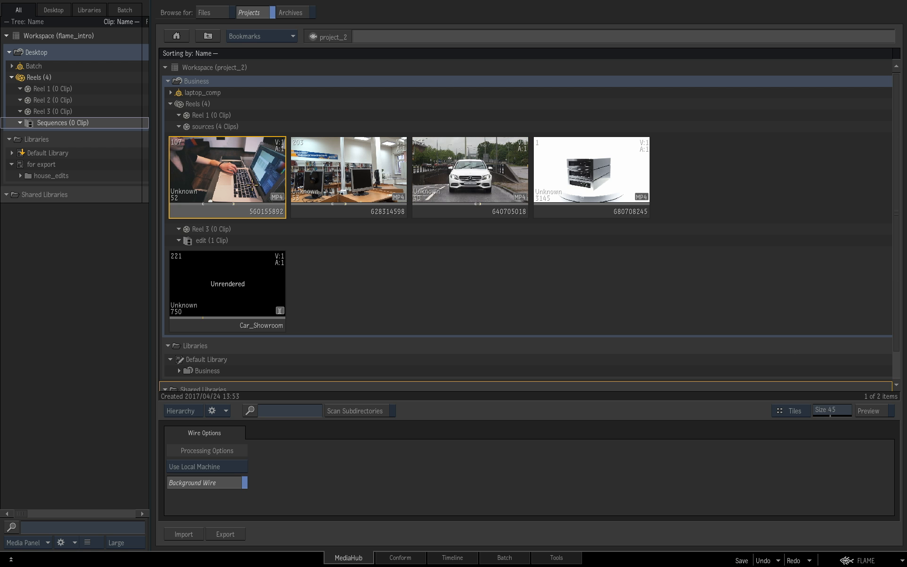
ctrl+click(614, 189)
drag(605, 194, 115, 91)
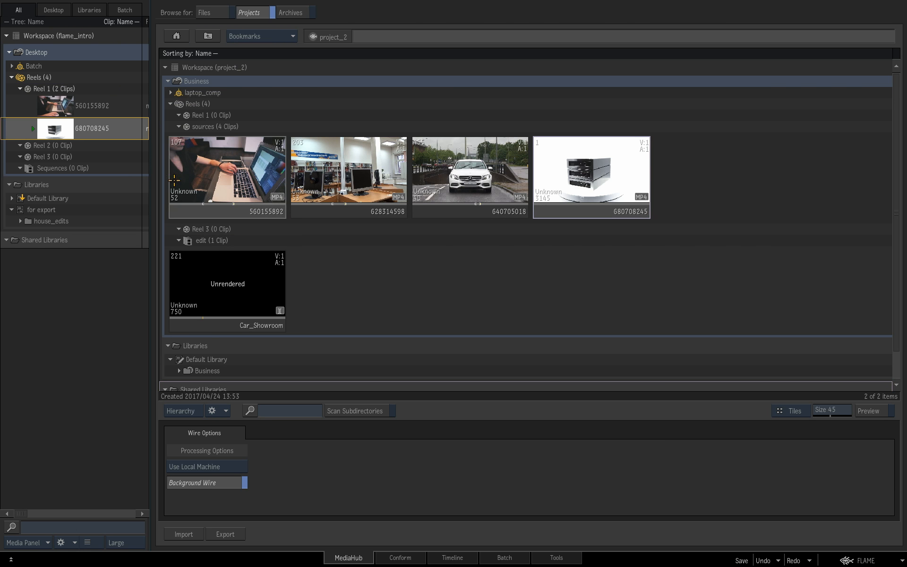
Step: Expand project_2's laptop_comp batch group, preview the laptop_comp_003 render, and copy the laptop_comp_003 iteration to the current desktop
click(171, 93)
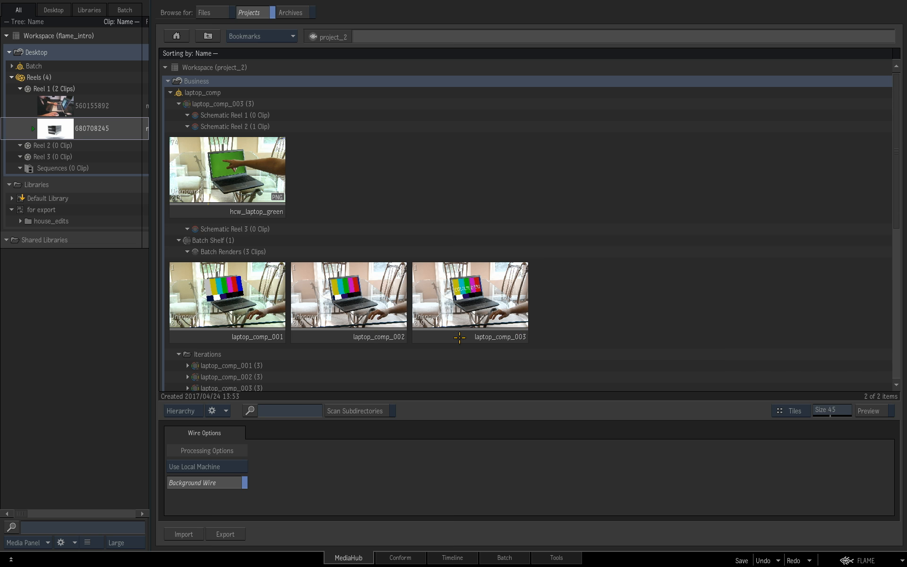
click(472, 325)
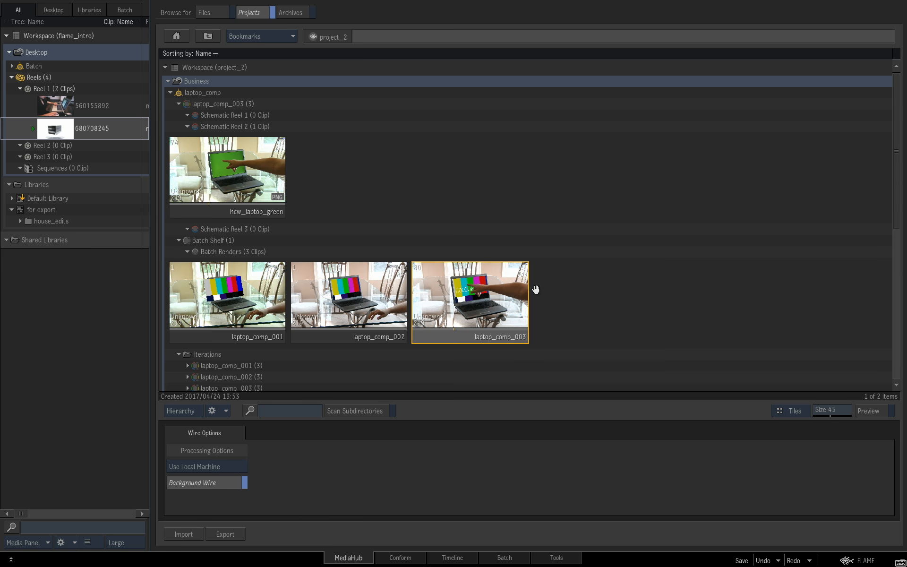
scroll(543, 264, down, 3)
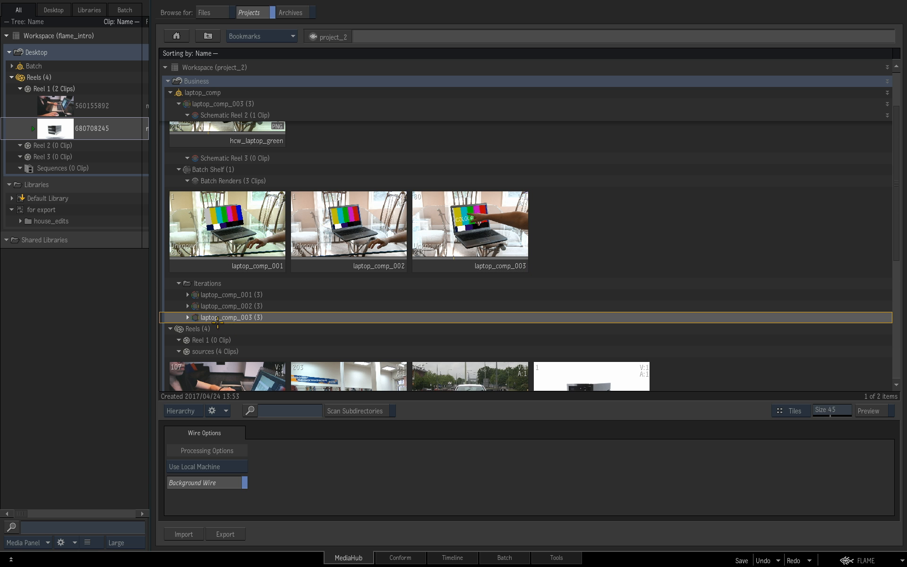
drag(218, 317, 78, 54)
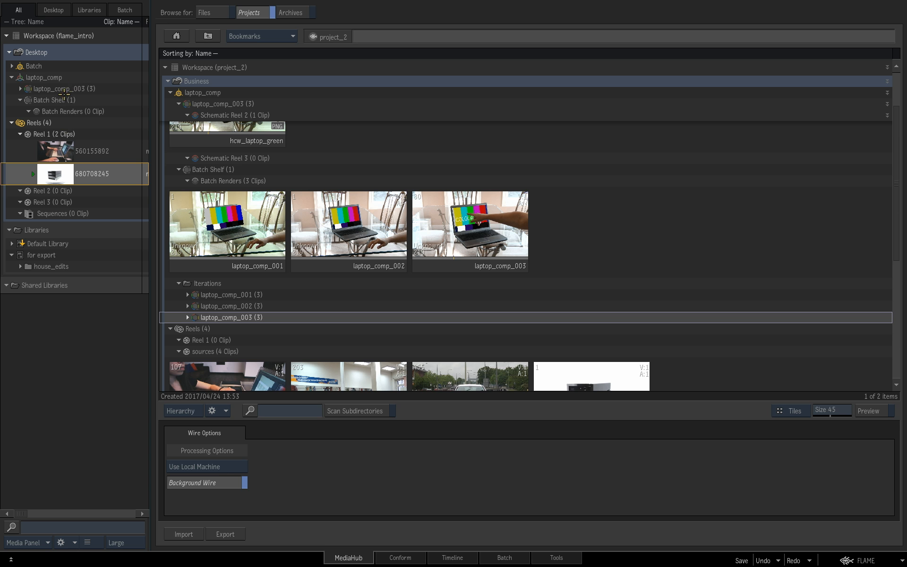
Step: Switch to the Timeline view and move the clips 560155892 and 680708245 from Reel 1 to Reel 2
click(461, 559)
drag(418, 42, 445, 44)
drag(423, 64, 438, 119)
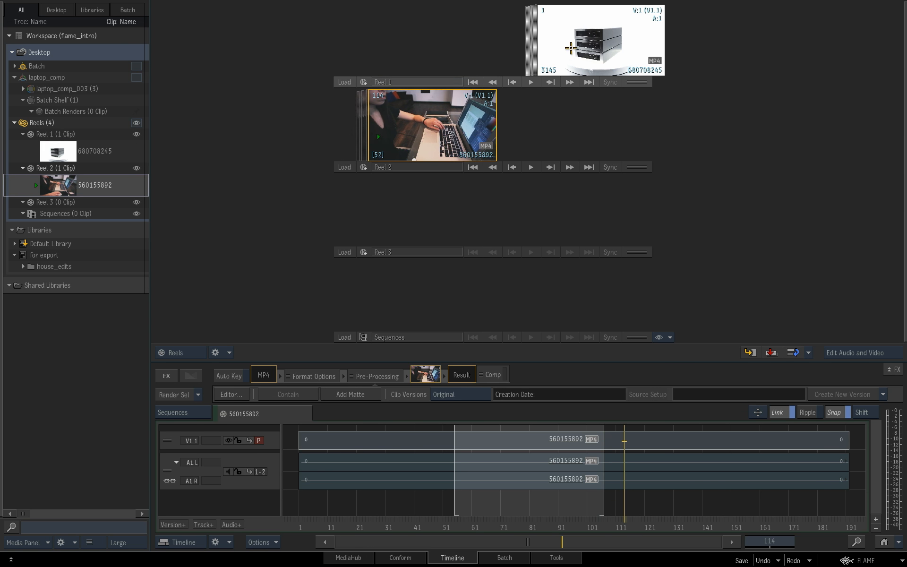
drag(571, 48, 579, 138)
Step: Scrub through the clips 680708245 and 560155892 in Reel 2 to check the copied media
double_click(577, 142)
mouse_move(551, 335)
mouse_down()
mouse_move(539, 331)
mouse_move(553, 332)
mouse_up()
key(Escape)
drag(391, 136, 504, 139)
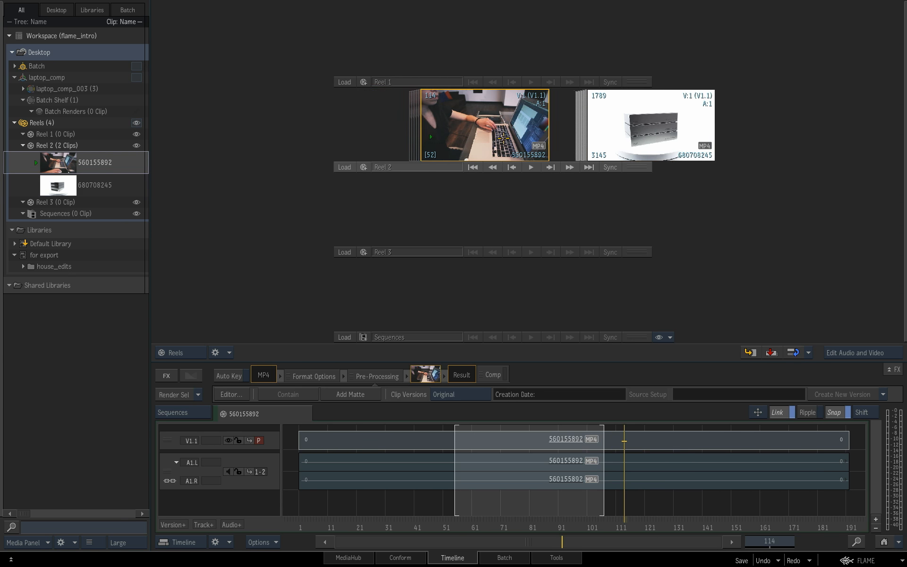
double_click(503, 137)
drag(487, 333, 445, 332)
key(Escape)
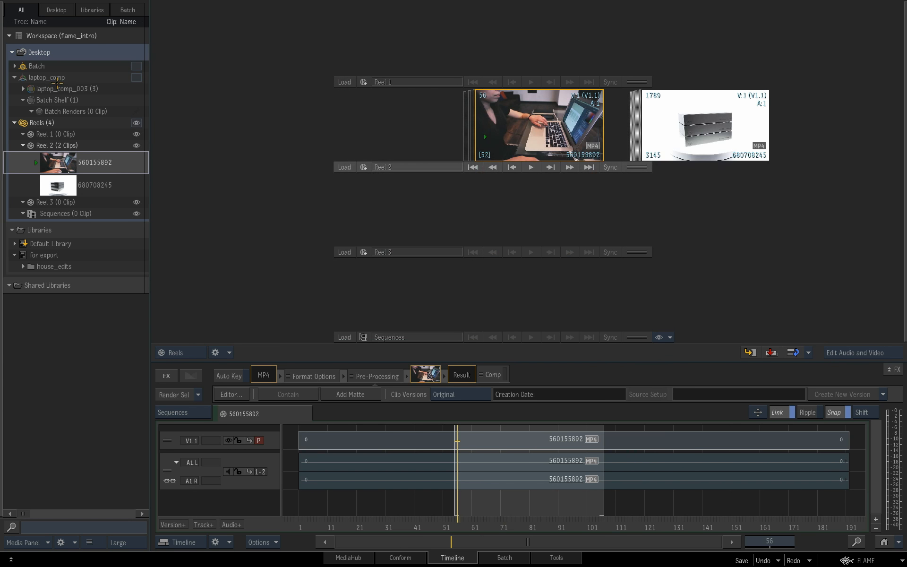
Step: Show laptop_comp's schematic reels, then examine its Action and Batch schematics and the full composite in the Batch view
click(136, 77)
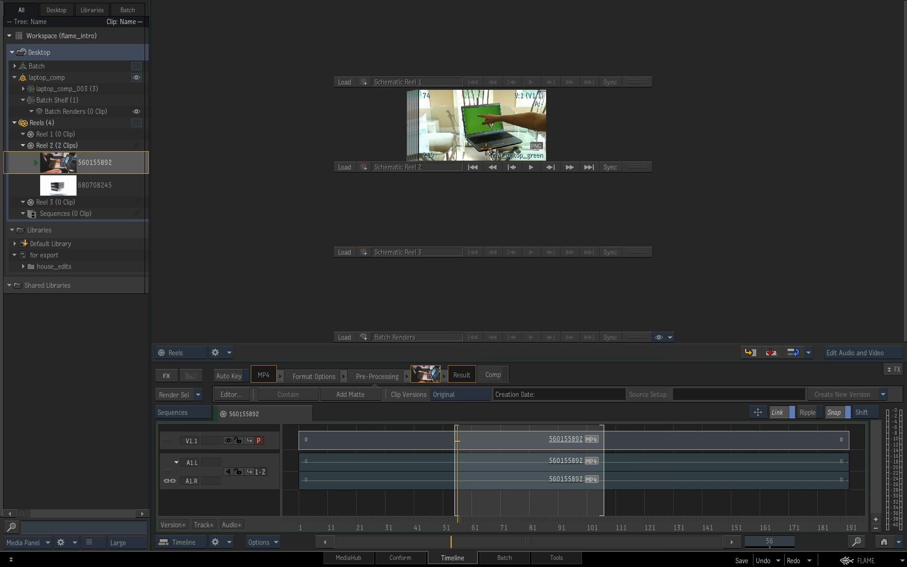
click(485, 150)
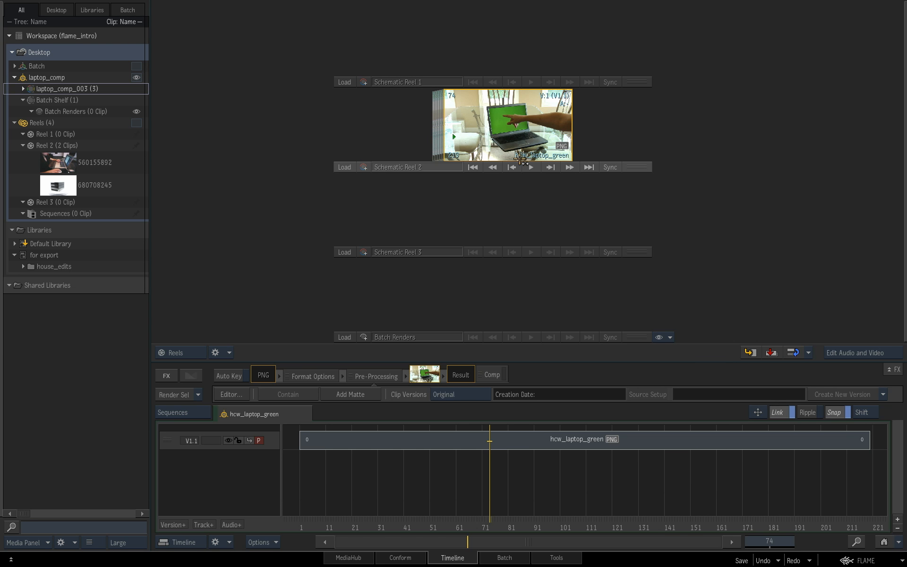
click(504, 557)
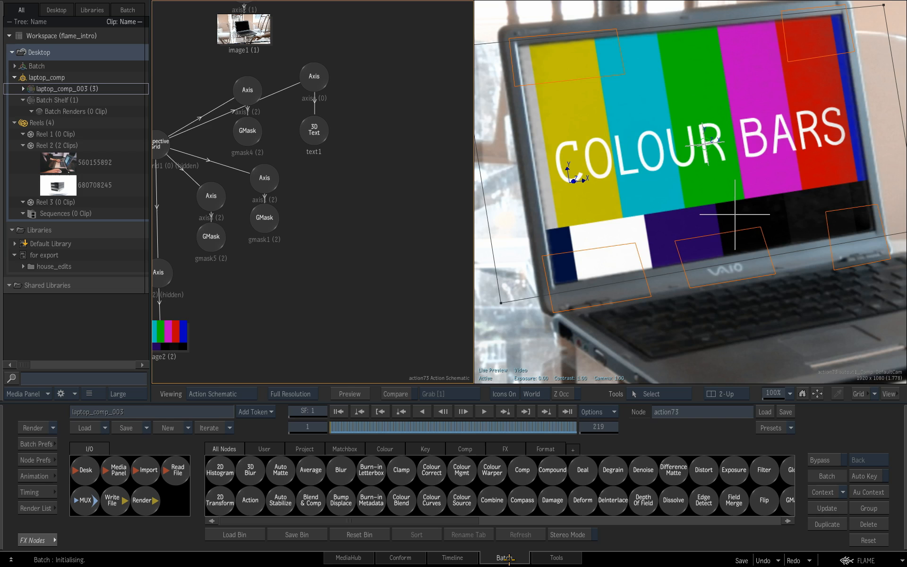
drag(395, 209, 318, 222)
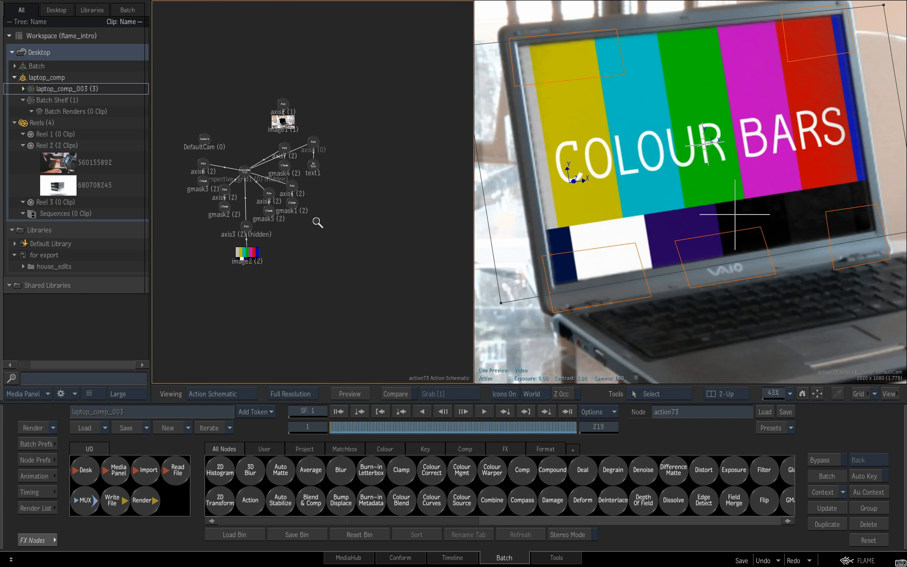
key(Escape)
mouse_move(344, 252)
mouse_down()
mouse_move(365, 255)
mouse_move(354, 263)
mouse_up()
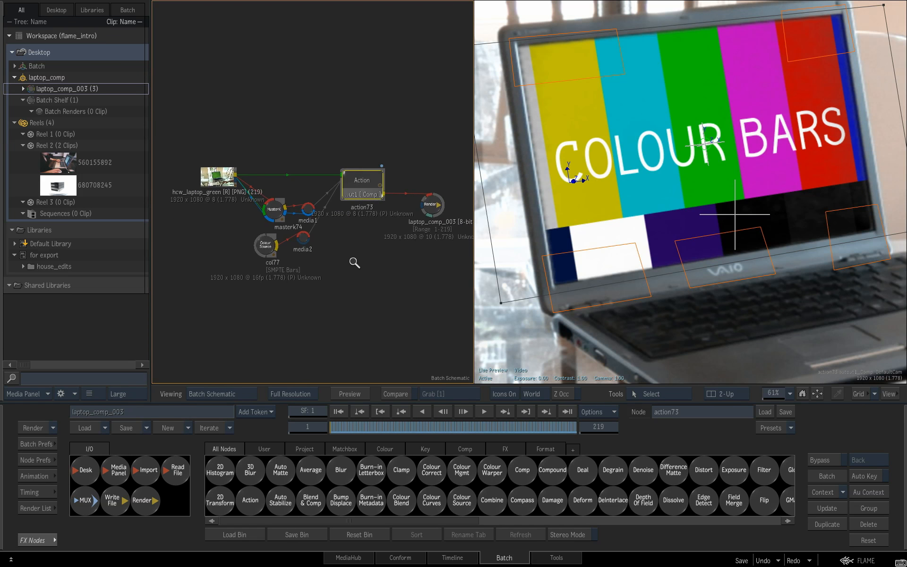
drag(741, 233, 672, 235)
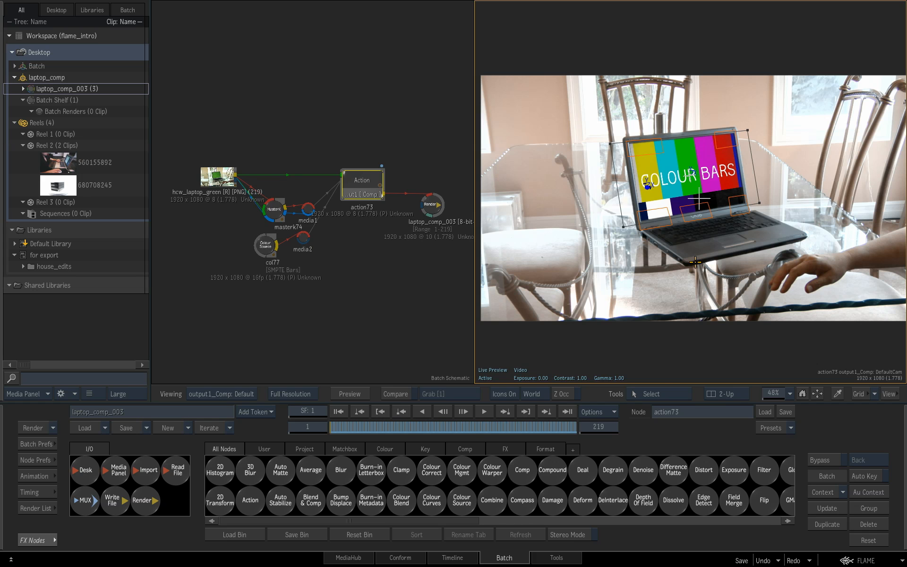
Step: Return to MediaHub and show project_2 as a single-level listing
key(ctrl+s)
click(352, 558)
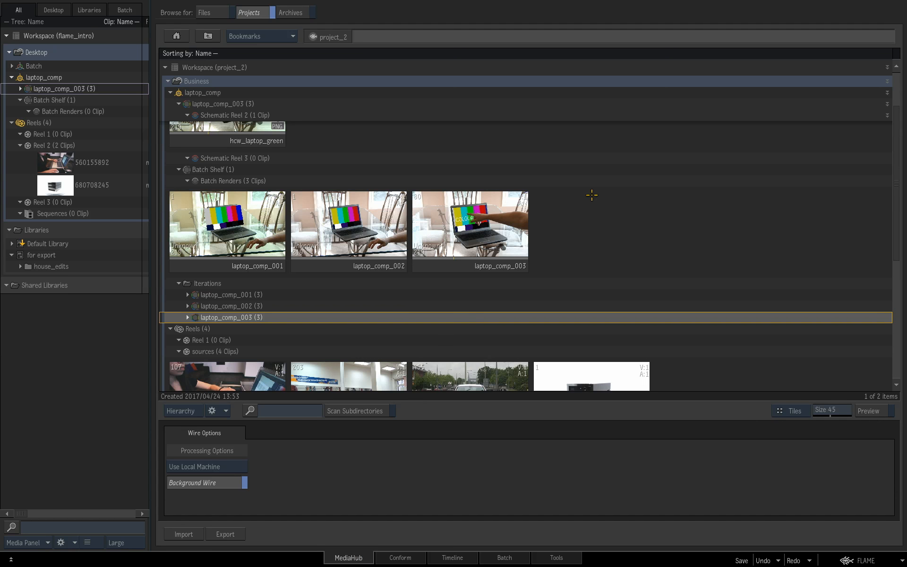
drag(597, 214, 602, 246)
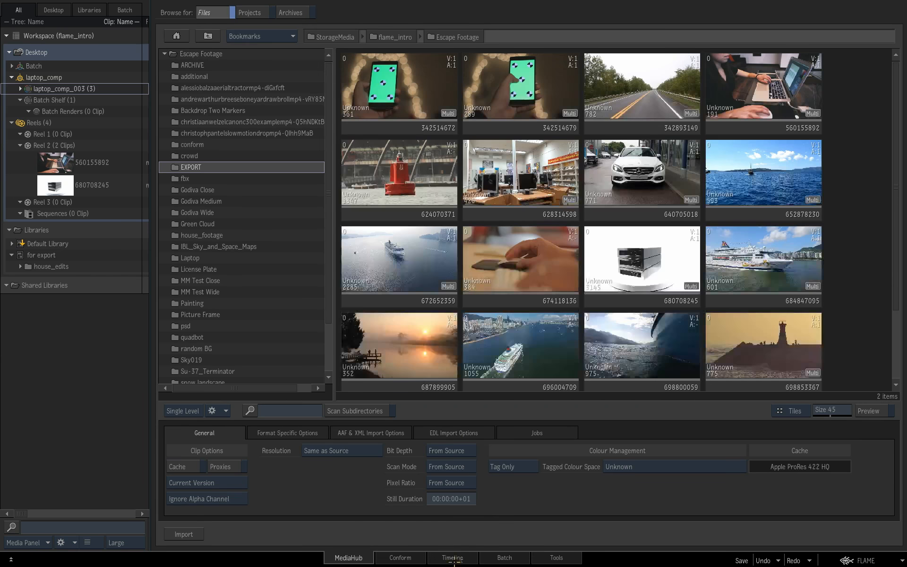
Step: In the Timeline view, clear the desktop and load the Exporting desktop from the Default Library
click(460, 558)
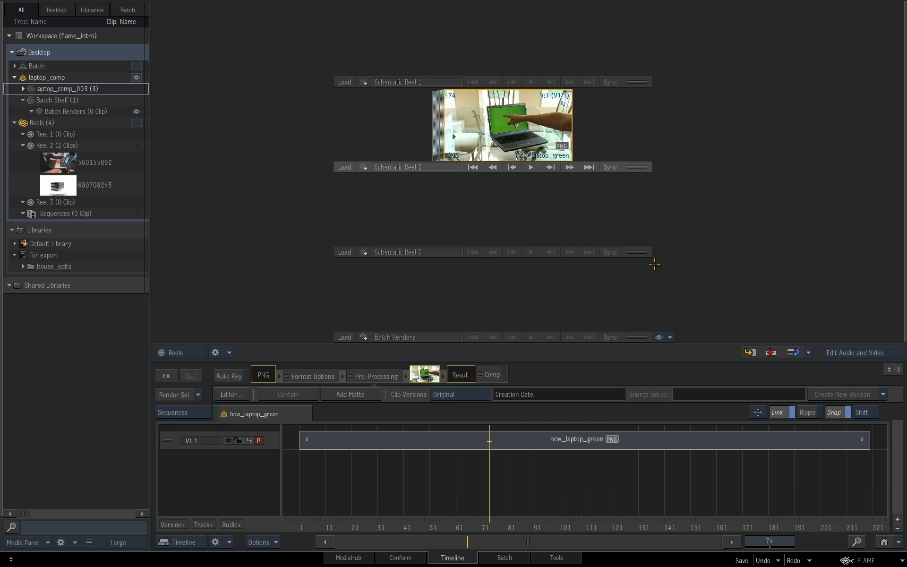
right_click(124, 52)
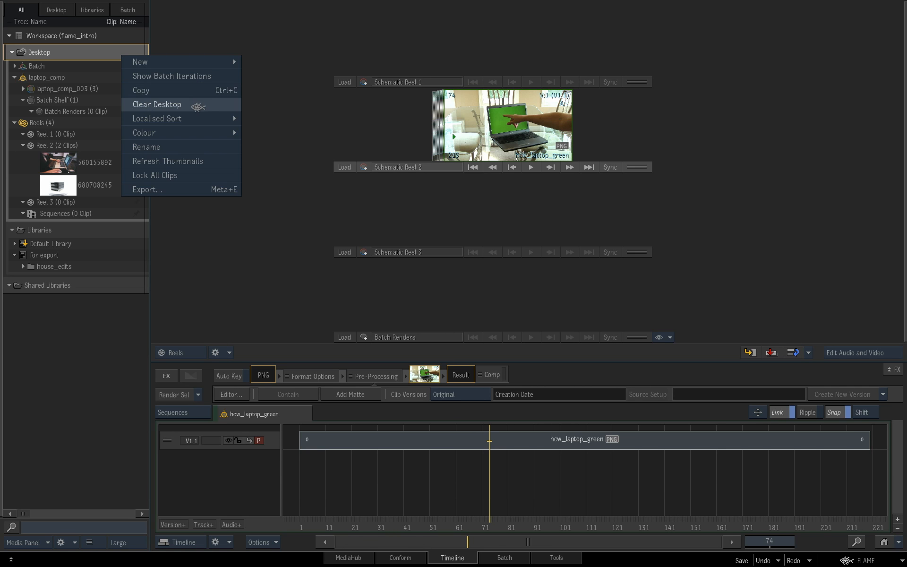
click(157, 104)
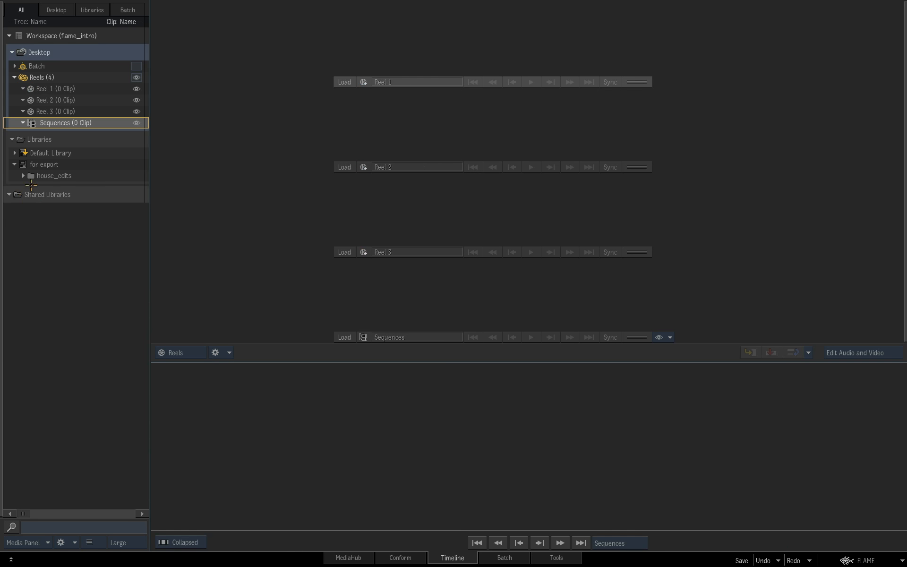
click(15, 153)
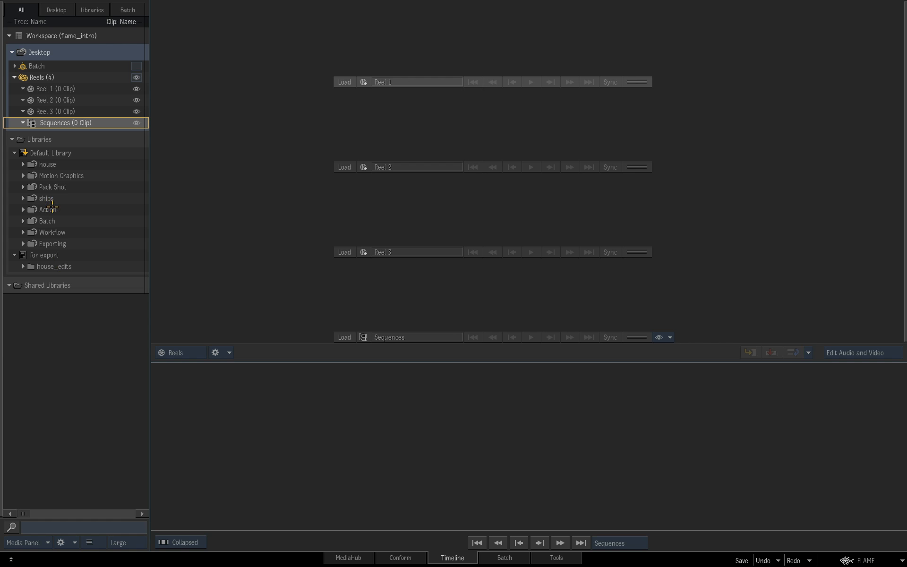
click(61, 243)
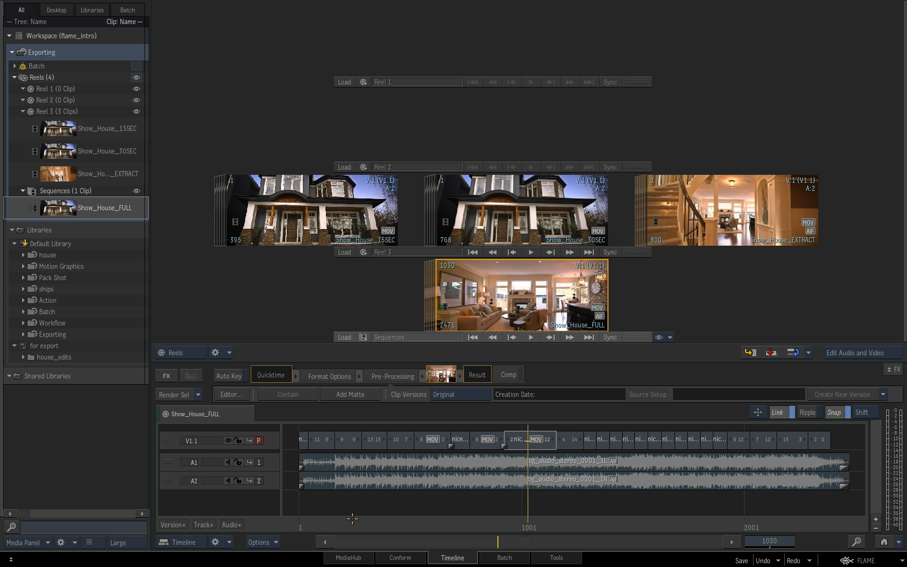
Step: Browse for archives in MediaHub and open the ARCHIVE folder under StorageMedia, flame_intro, Escape Footage
click(356, 557)
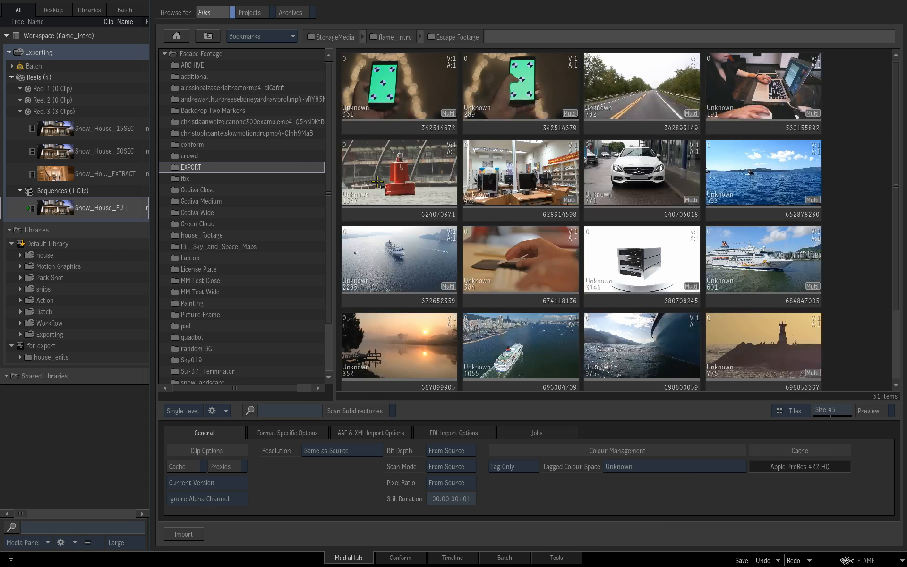
click(298, 13)
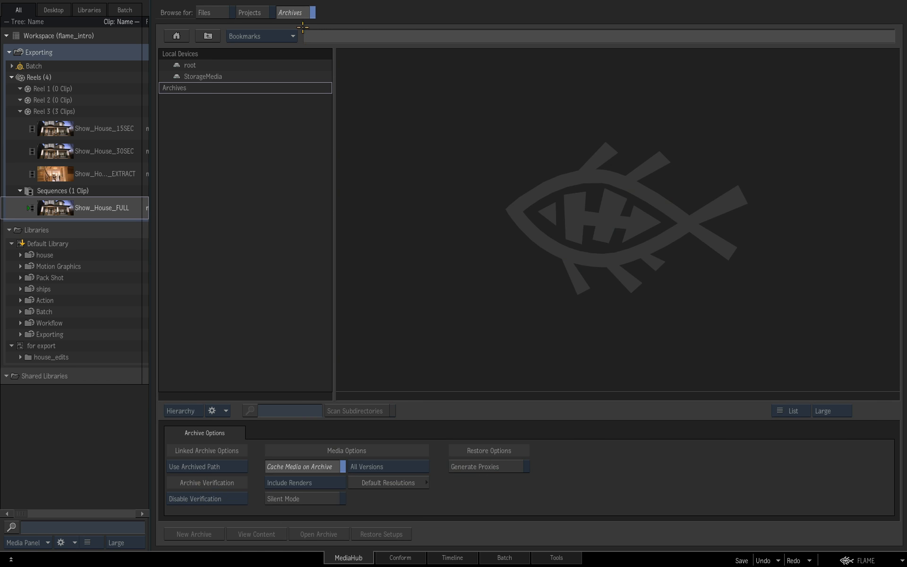
click(225, 78)
double_click(225, 77)
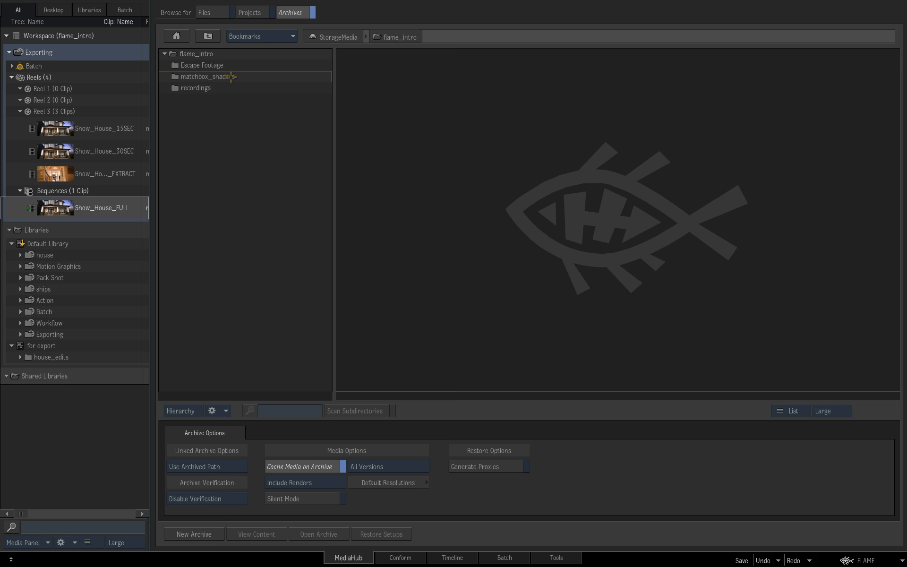
click(237, 66)
double_click(238, 65)
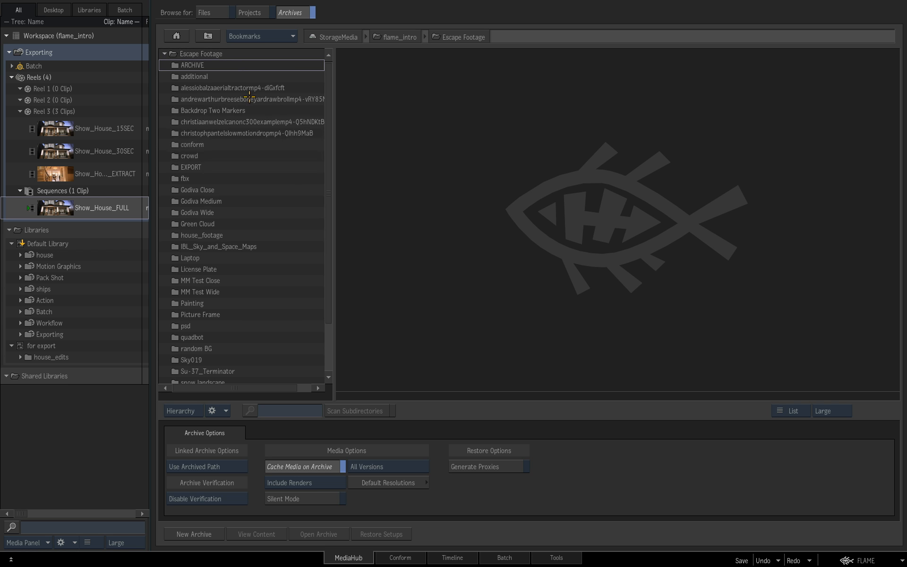
double_click(226, 65)
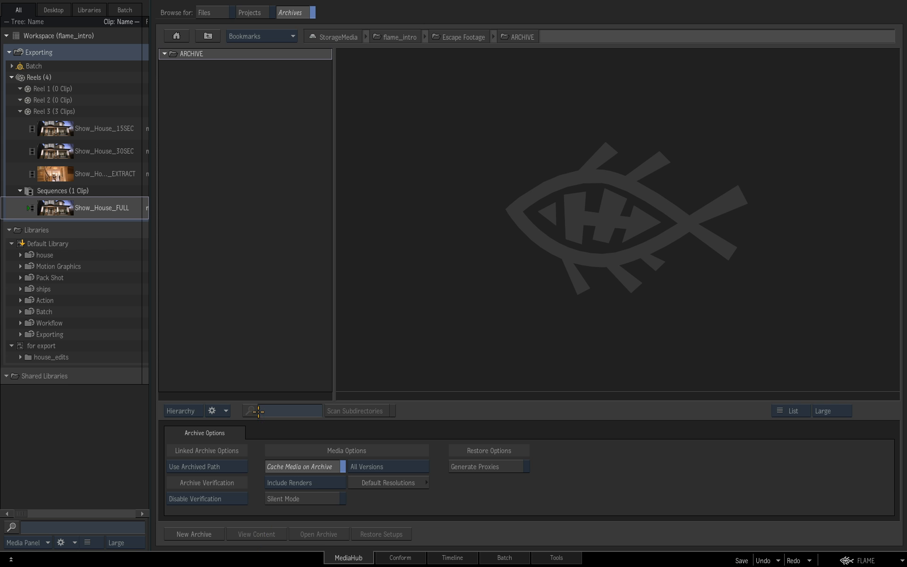
Step: Create a new archive named flame_intro_Archive in the ARCHIVE folder, with the file size limit set to 1GB (Default)
click(208, 534)
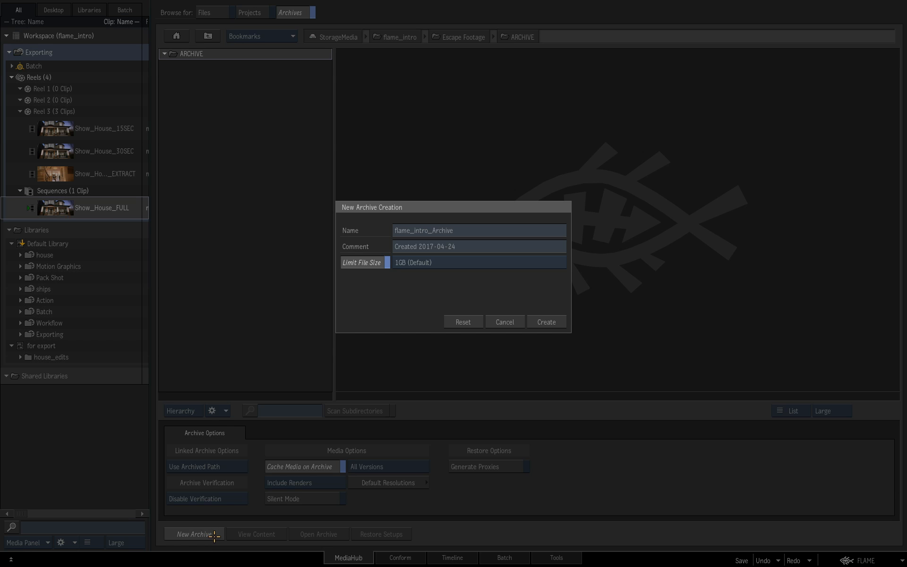
drag(506, 204, 549, 196)
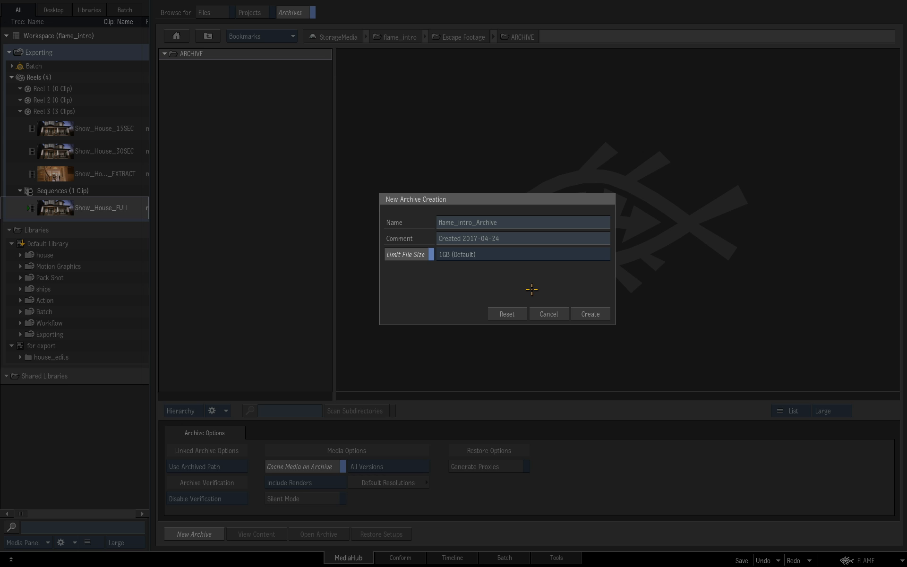
click(538, 255)
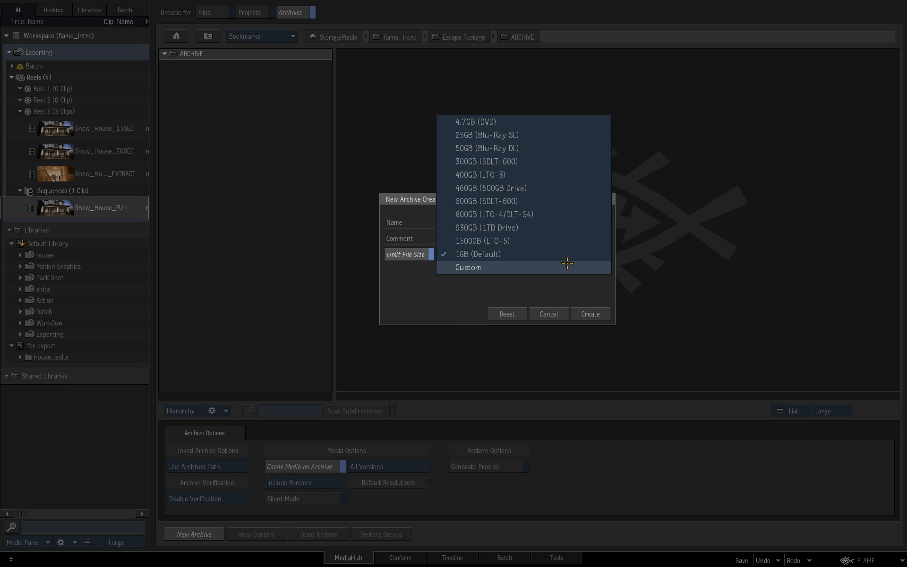
click(568, 267)
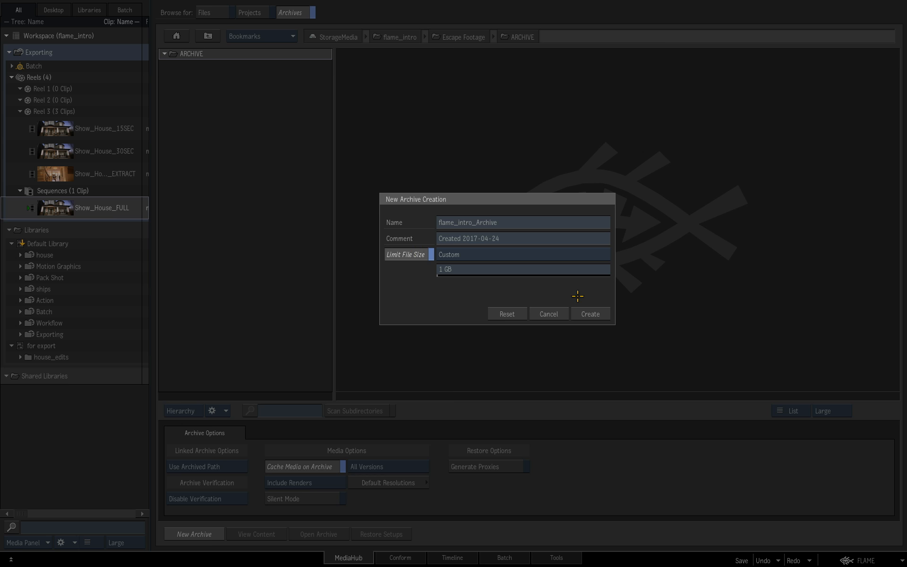
click(597, 254)
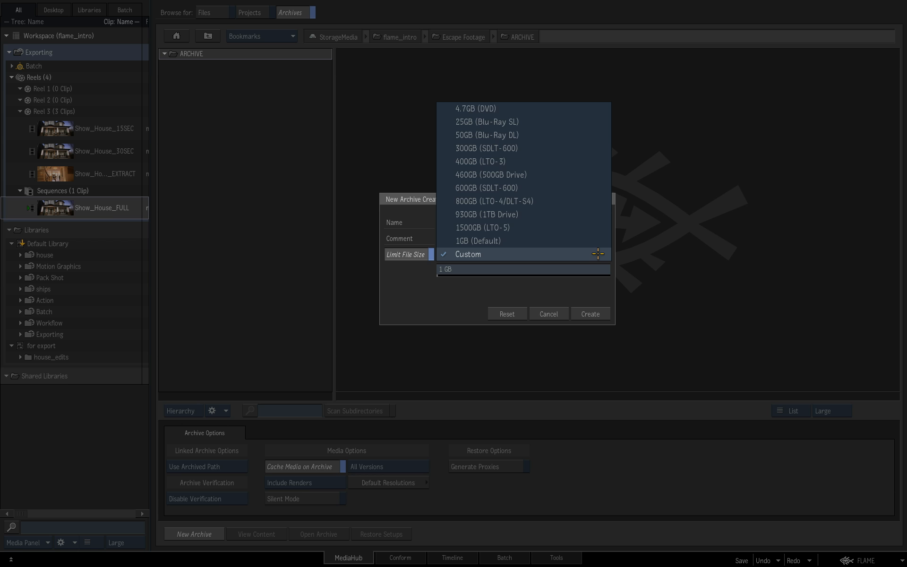
click(598, 242)
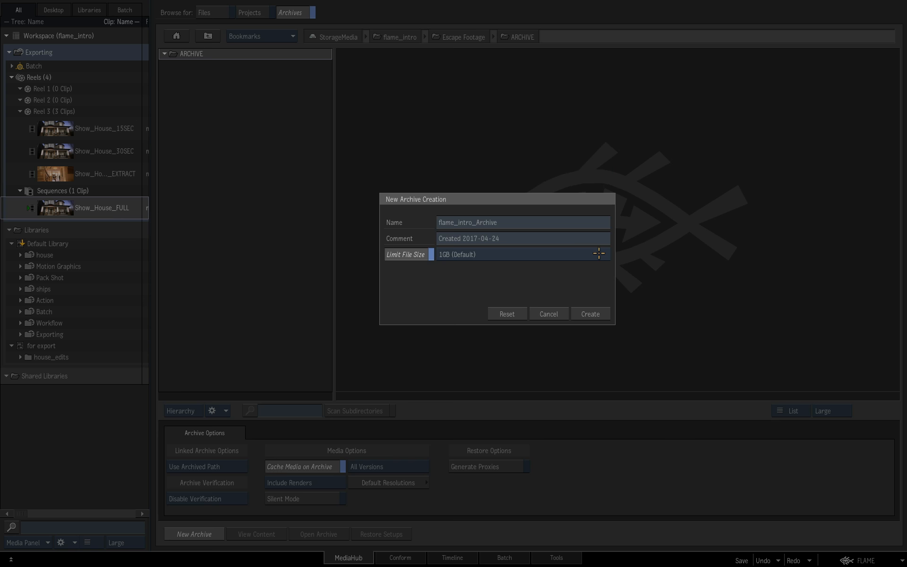
click(591, 313)
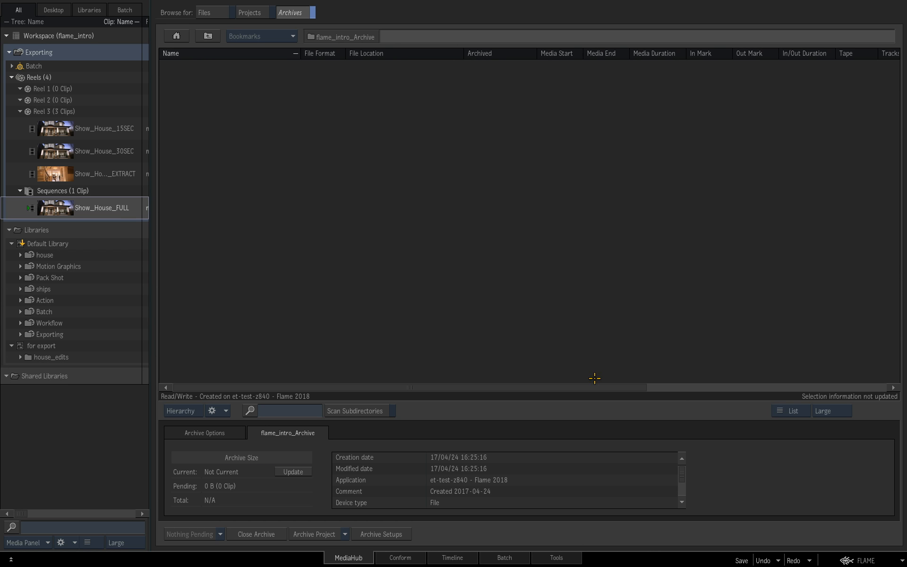
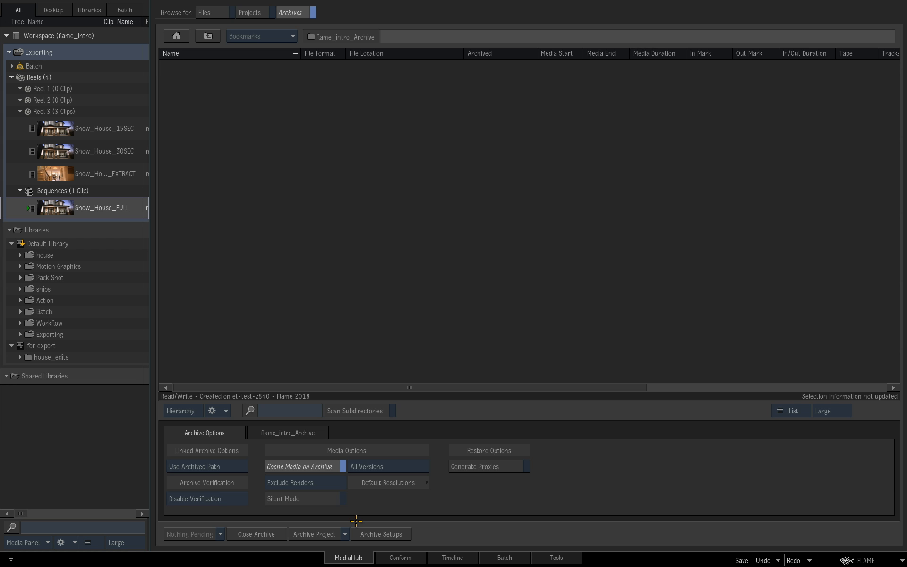
Step: Review the archive's media options, leaving Cache Media on Archive enabled and setting renders to Include Renders
click(330, 484)
click(331, 469)
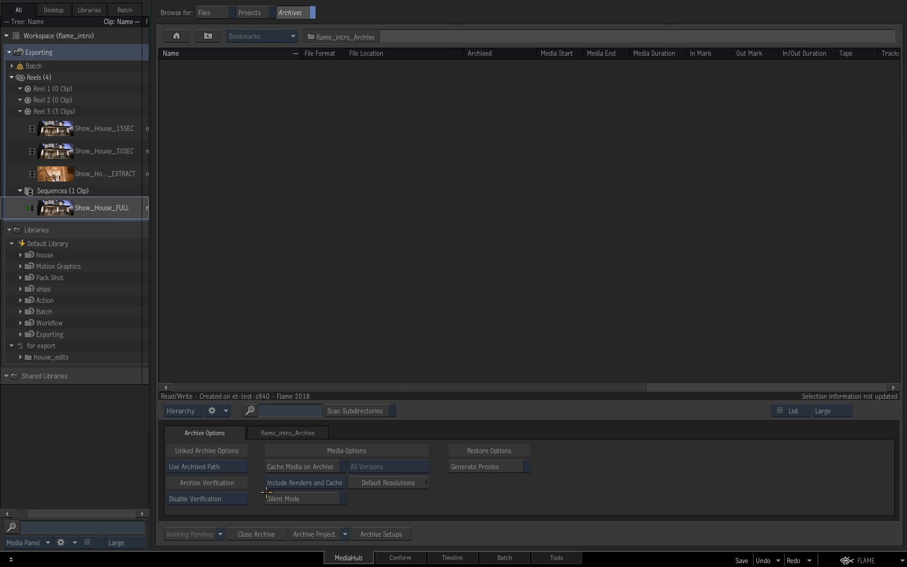
click(343, 482)
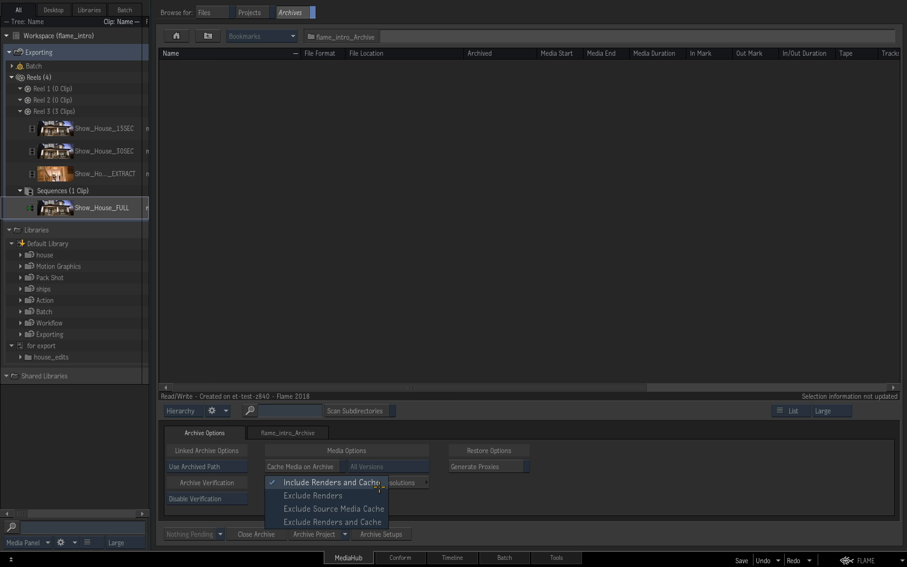
click(351, 452)
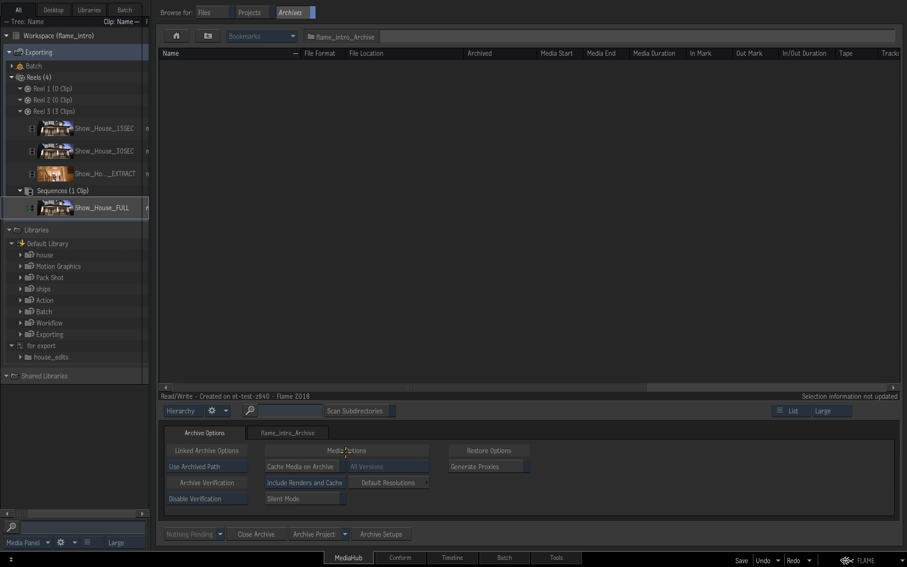
click(335, 466)
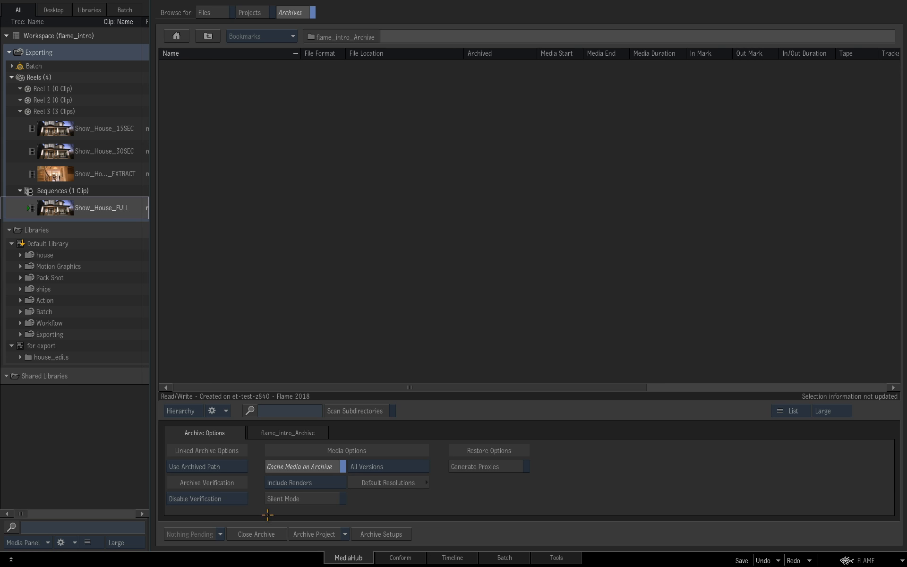
Step: Show the flame_intro_Archive details and queue the three Show_House clips from Reel 3 and the Pack Shot desktop for archiving
click(290, 433)
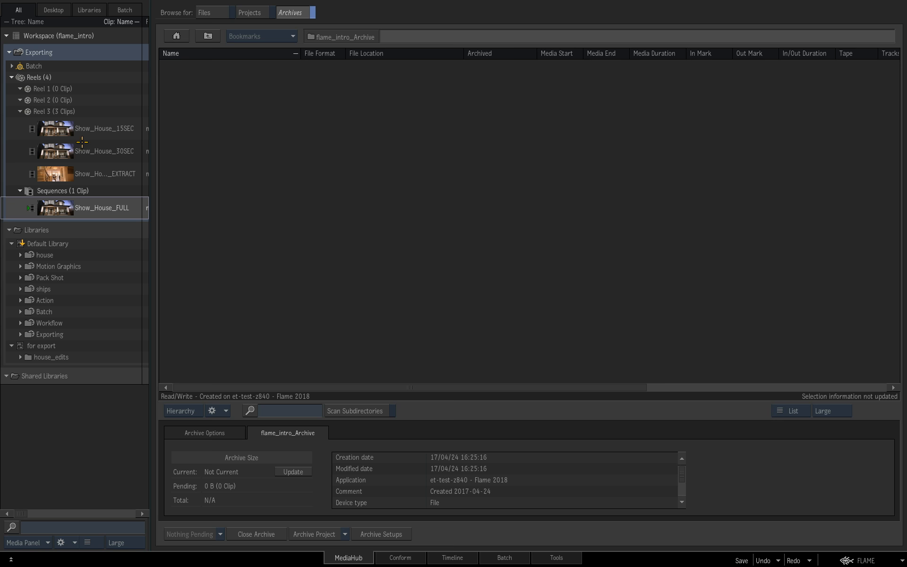
drag(61, 135, 65, 188)
drag(57, 130, 233, 147)
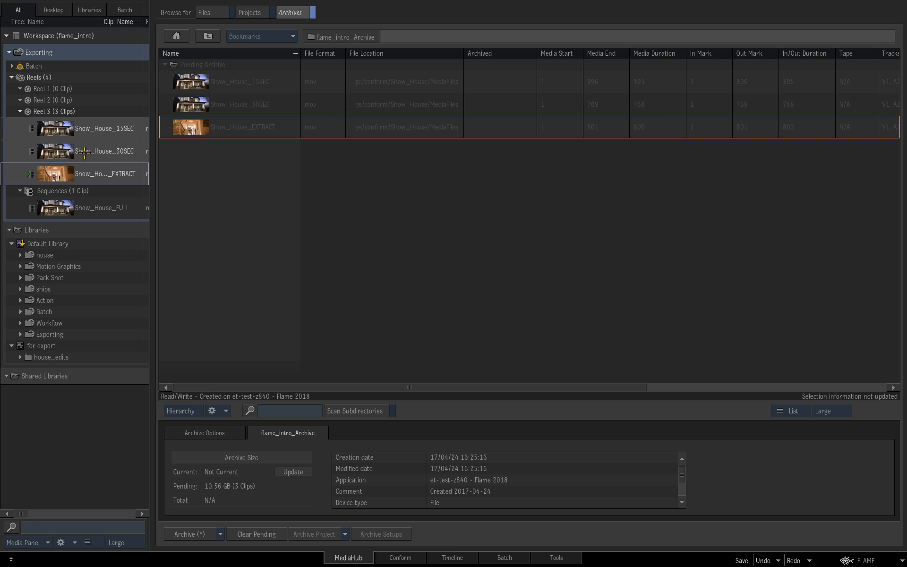
click(53, 279)
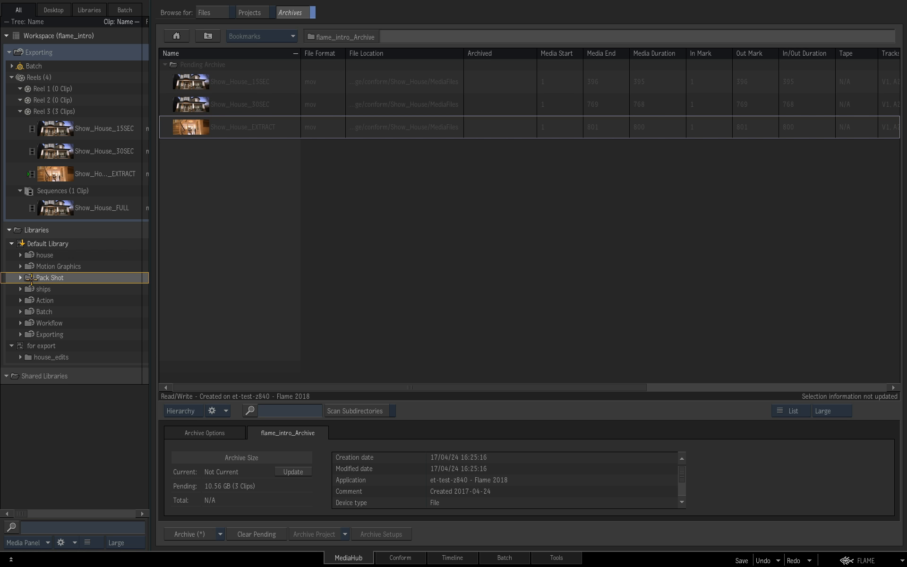
drag(32, 278, 222, 260)
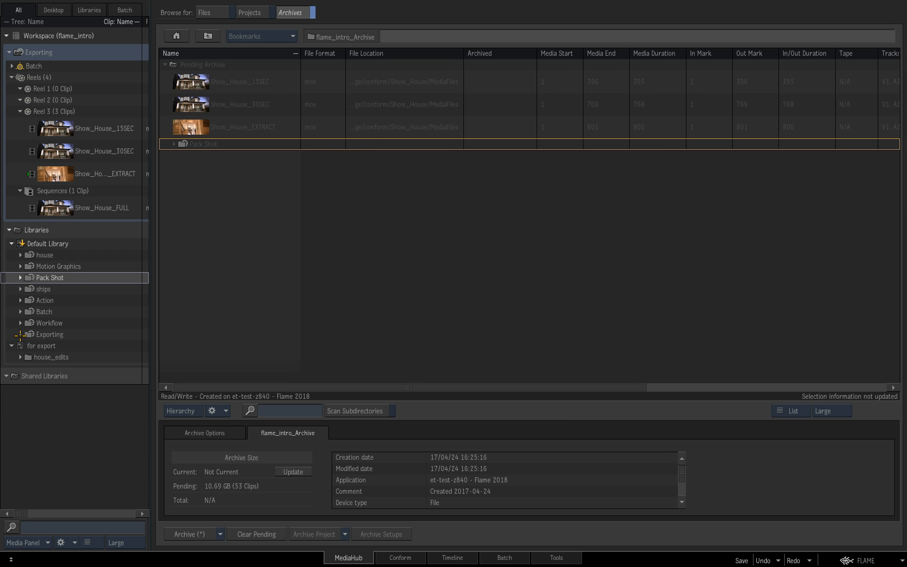
Step: Add the beach_comp batch group from the Workflow desktop in the Default Library to the pending archive
click(20, 336)
click(29, 357)
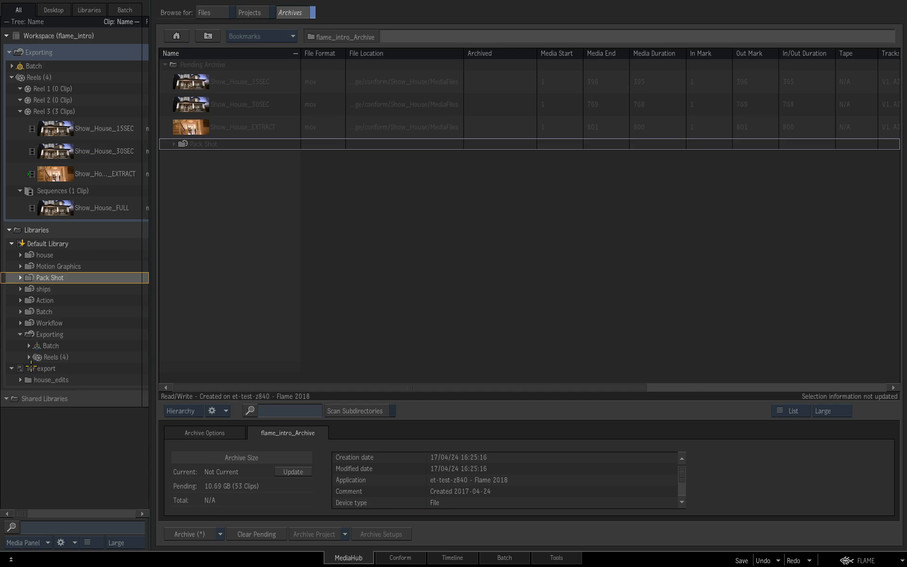
click(21, 322)
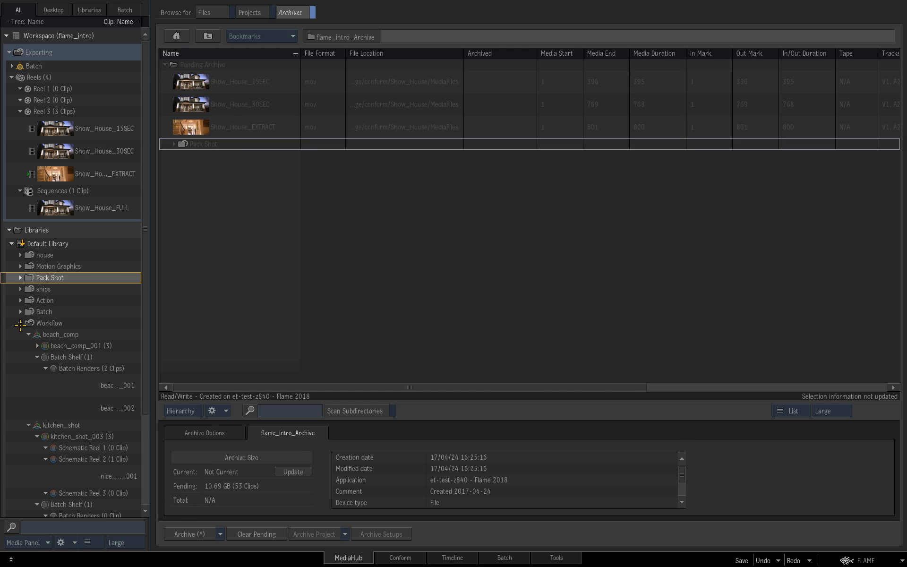
click(28, 334)
click(51, 335)
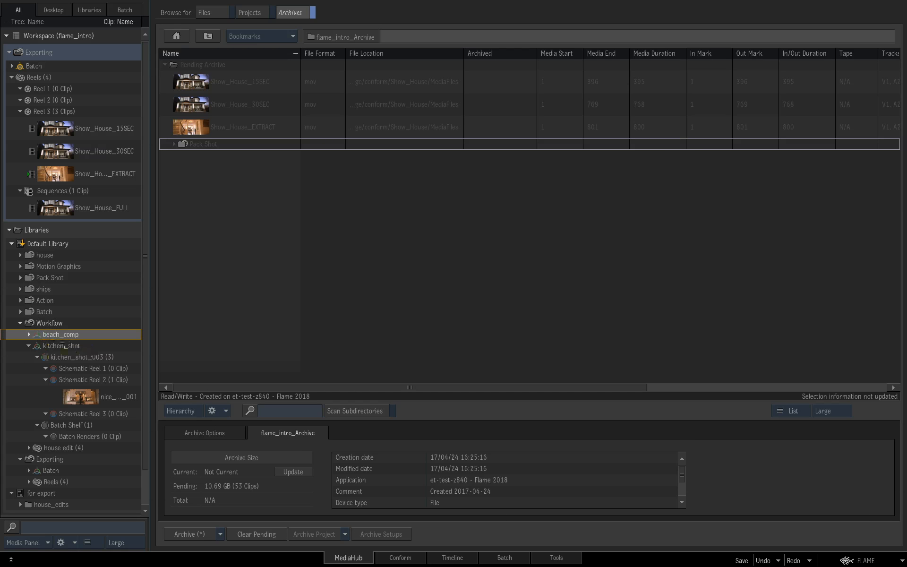
drag(51, 336, 233, 249)
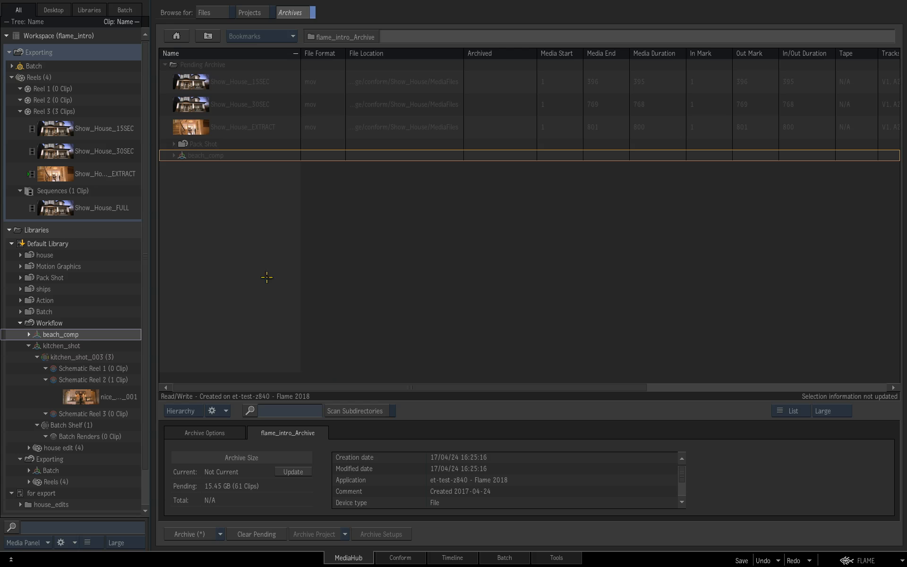
Step: Clear all pending archive items and view the alternative options for archiving the whole project
click(267, 534)
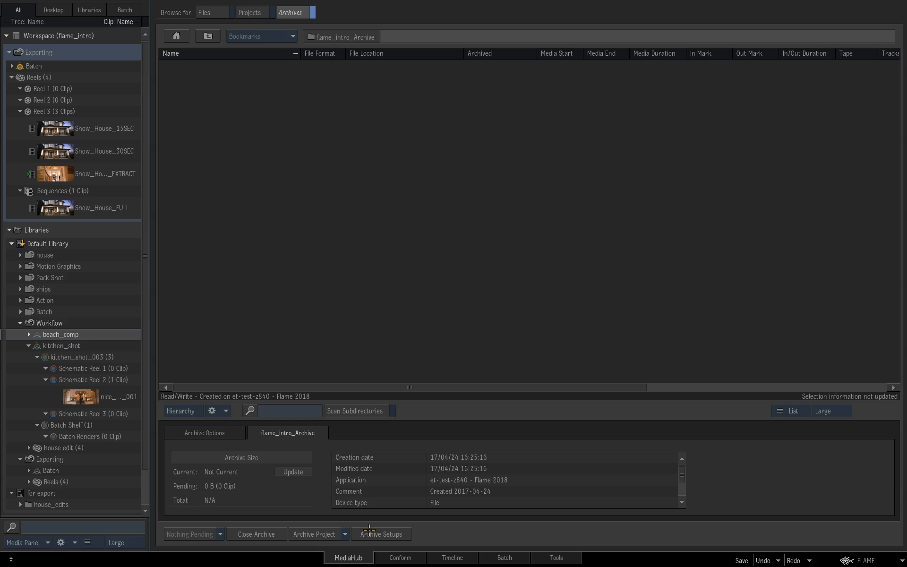
click(345, 535)
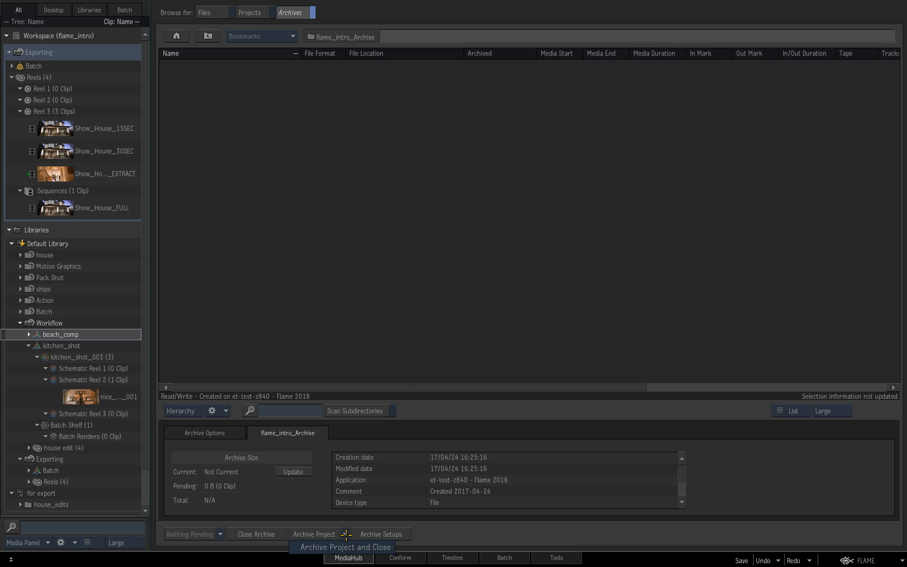
click(316, 512)
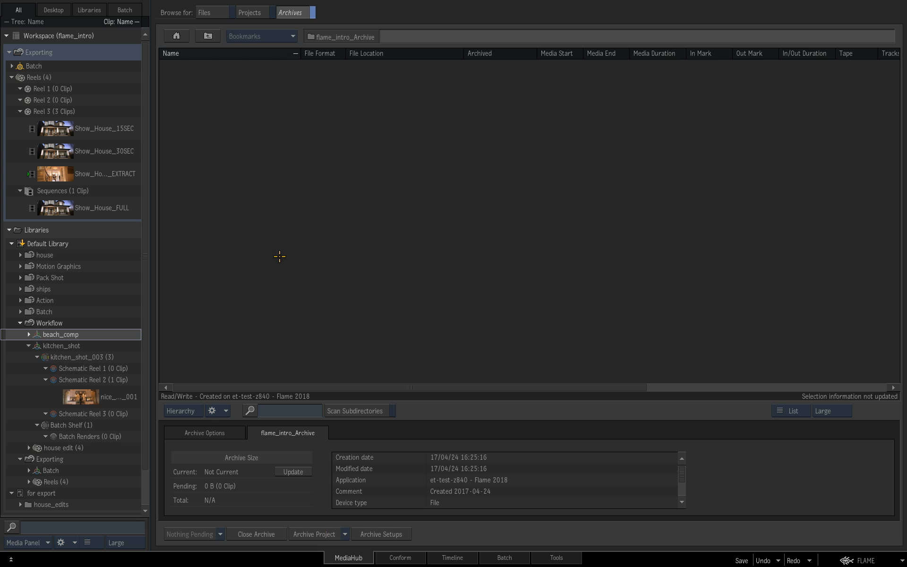
Step: Queue Show_House_15SEC, Show_House_30SEC and Show_House_EXTRACT from Reel 3, plus the ships desktop, for archiving
click(64, 131)
ctrl+click(64, 154)
ctrl+click(63, 176)
drag(62, 175, 249, 137)
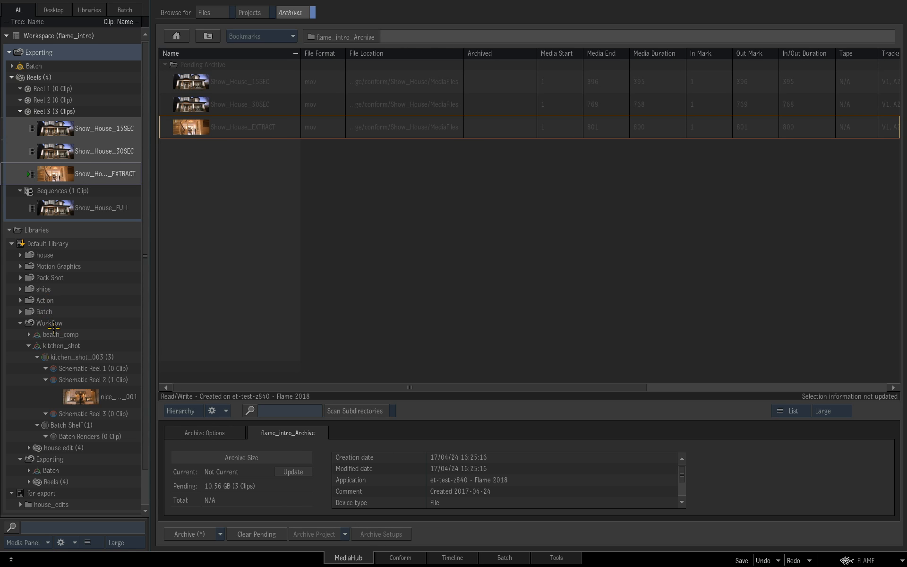
click(34, 289)
drag(34, 289, 210, 246)
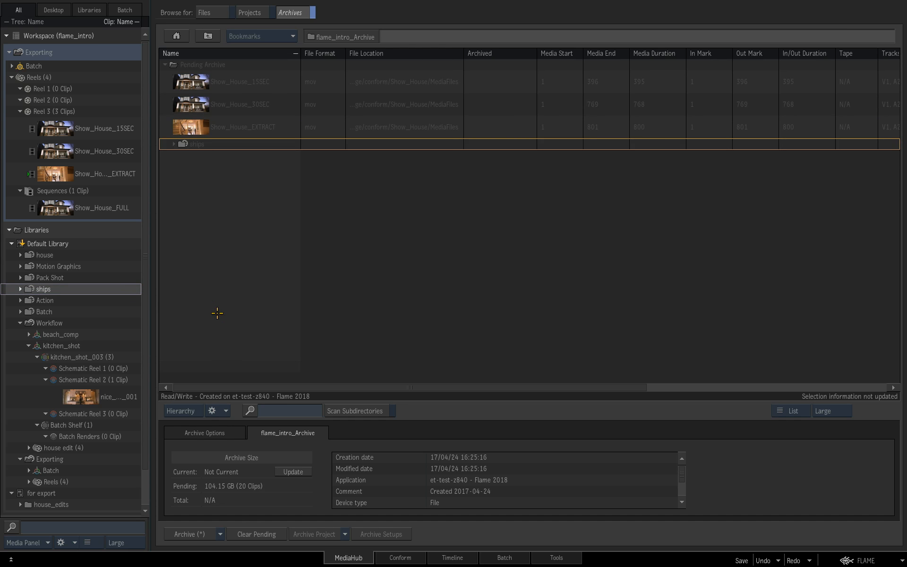
Step: Add the beach_comp and kitchen_shot batch groups from the Workflow desktop to the pending archive
click(59, 334)
shift+click(59, 346)
drag(58, 336, 216, 249)
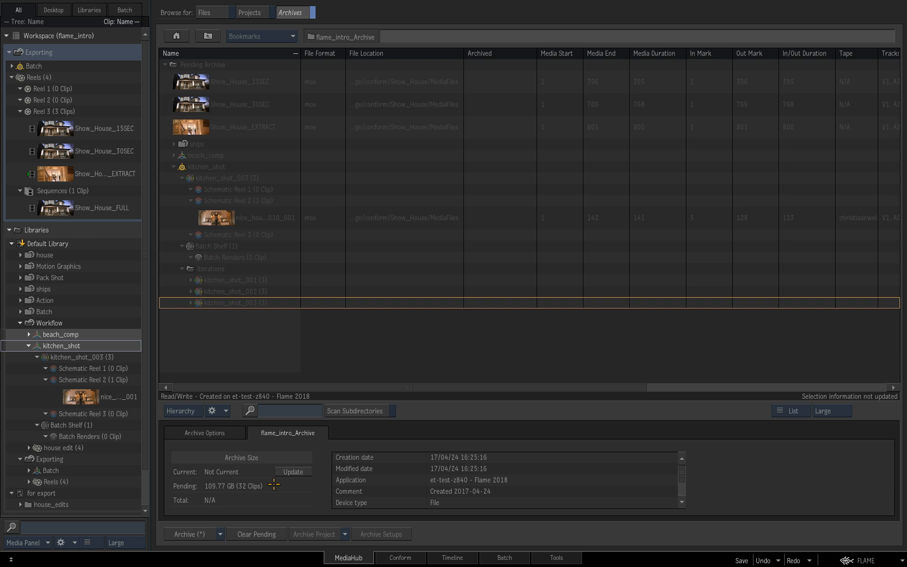
Step: Archive all pending items into flame_intro_Archive and close the archive
click(220, 534)
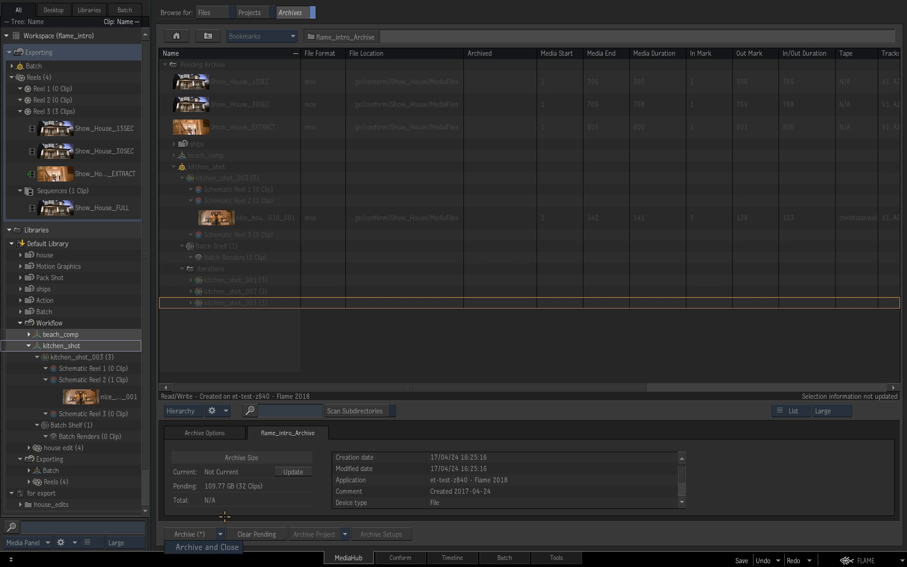
click(231, 514)
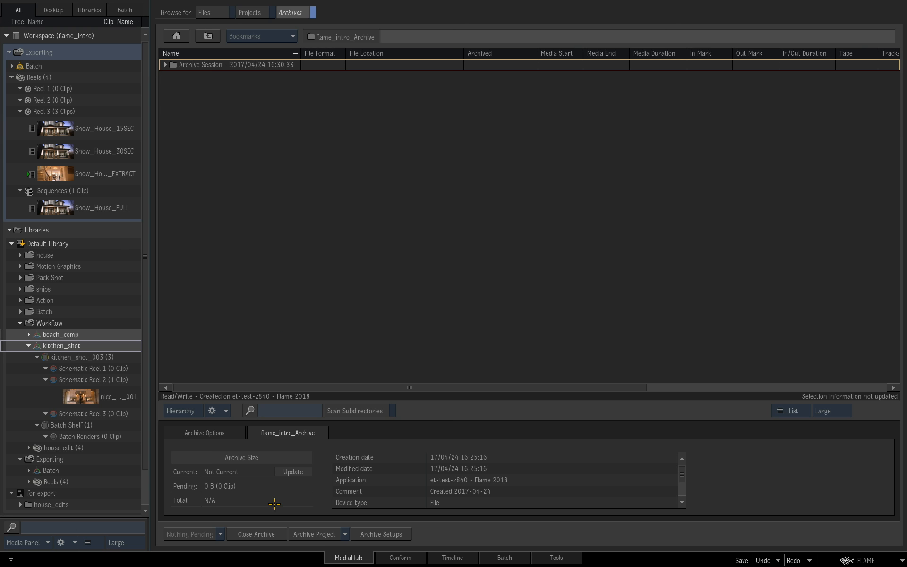
click(270, 535)
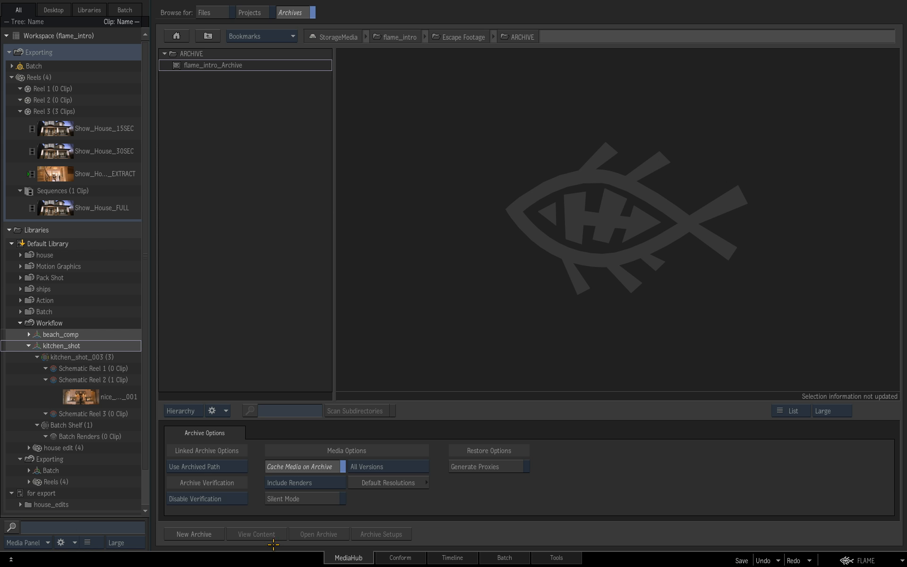
Step: In the Timeline view, clear the Exporting desktop and limit the Media Panel to the Desktop contents
click(449, 557)
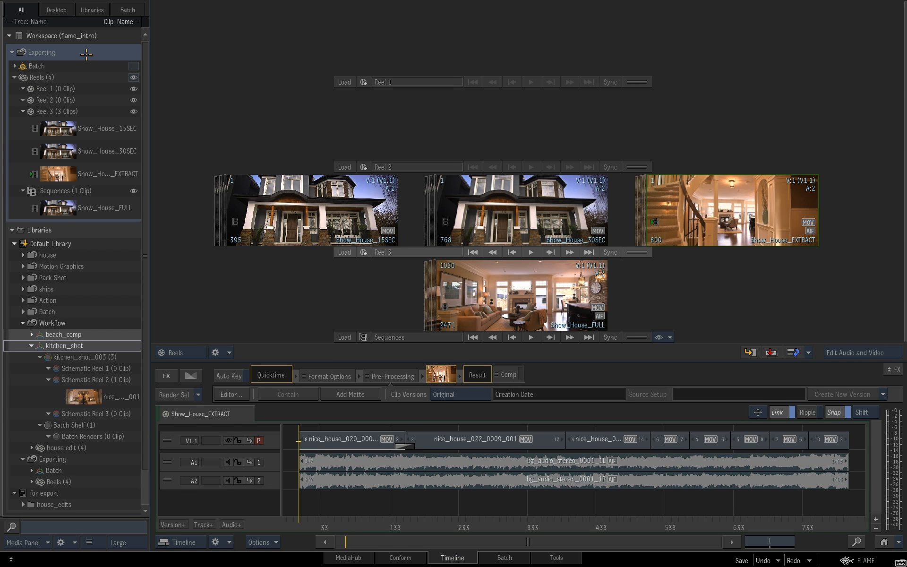
right_click(102, 52)
click(131, 106)
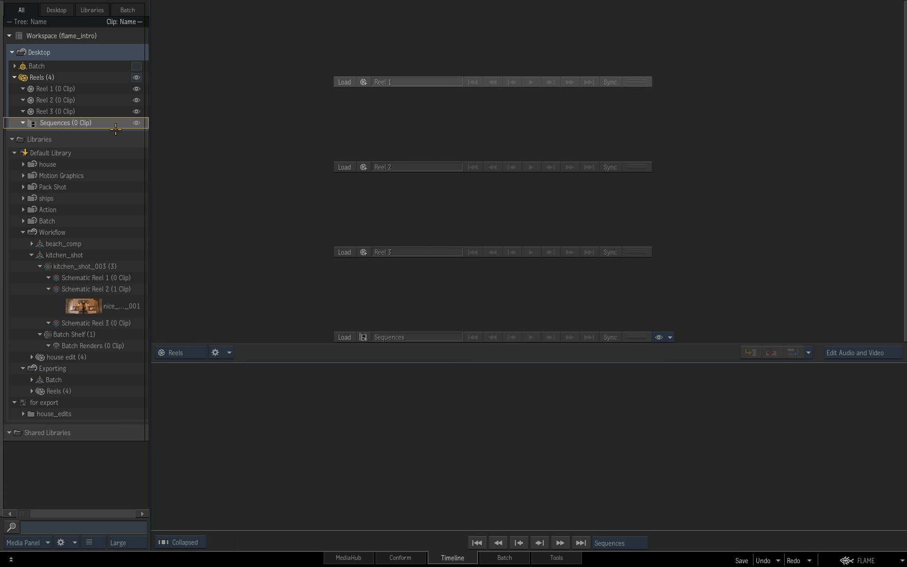
click(12, 139)
click(56, 10)
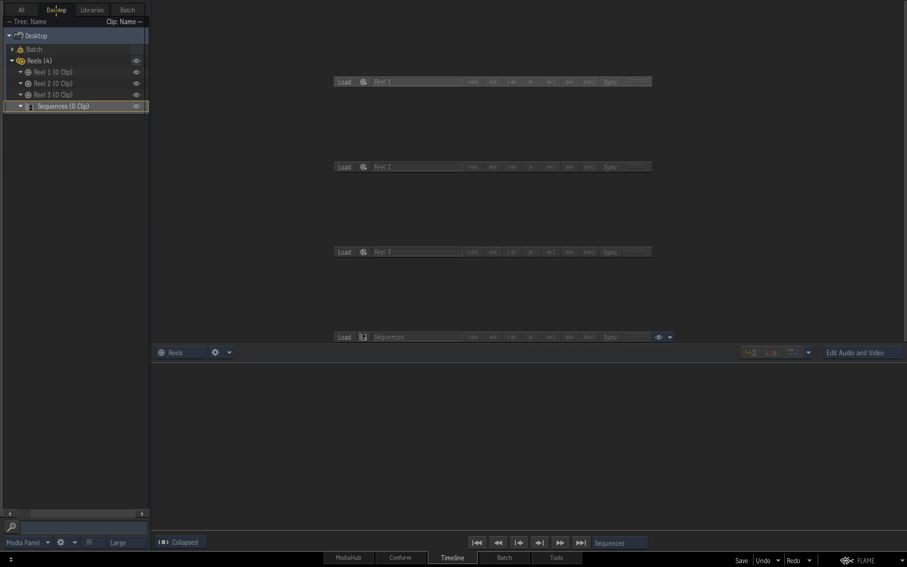
Step: Reopen flame_intro_Archive in MediaHub and expand its archive session
click(357, 560)
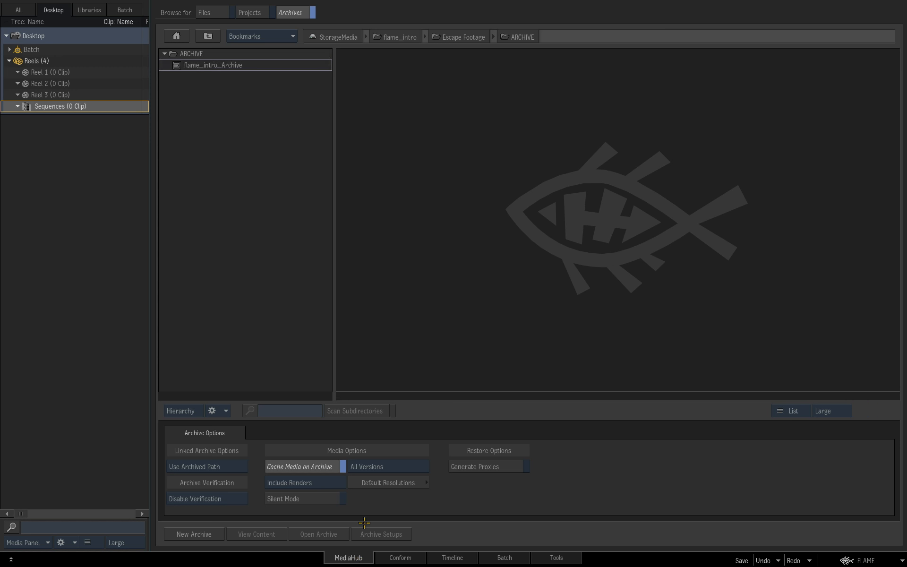
double_click(204, 65)
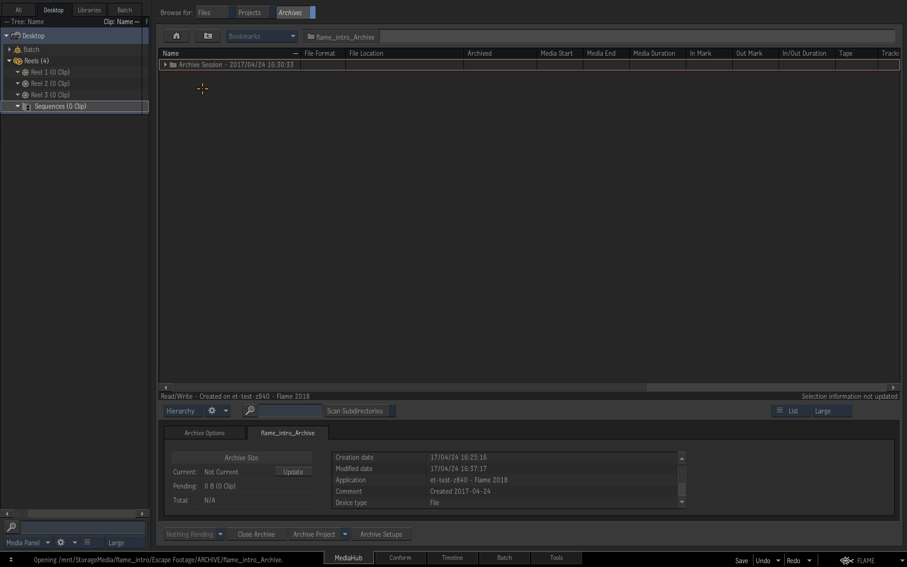
click(165, 64)
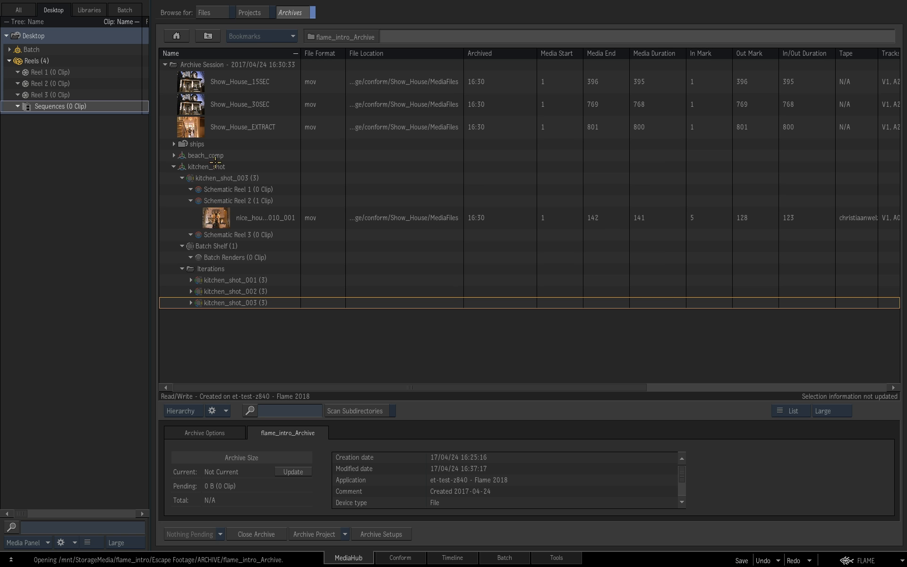
Step: Restore the kitchen_shot batch group to the Desktop, and Show_House_15SEC and Show_House_30SEC to Reel 1
click(201, 169)
drag(201, 169, 102, 37)
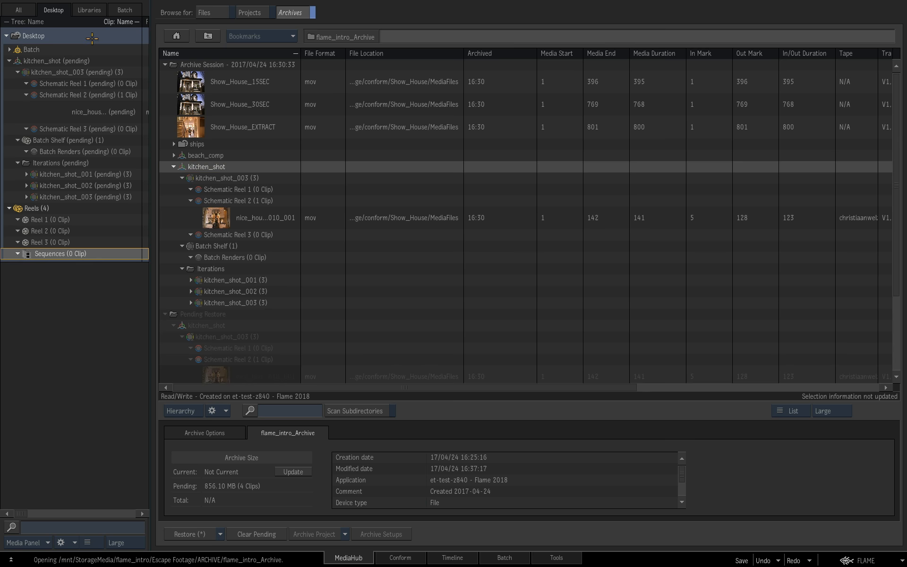
click(190, 86)
ctrl+click(192, 104)
drag(193, 83, 79, 220)
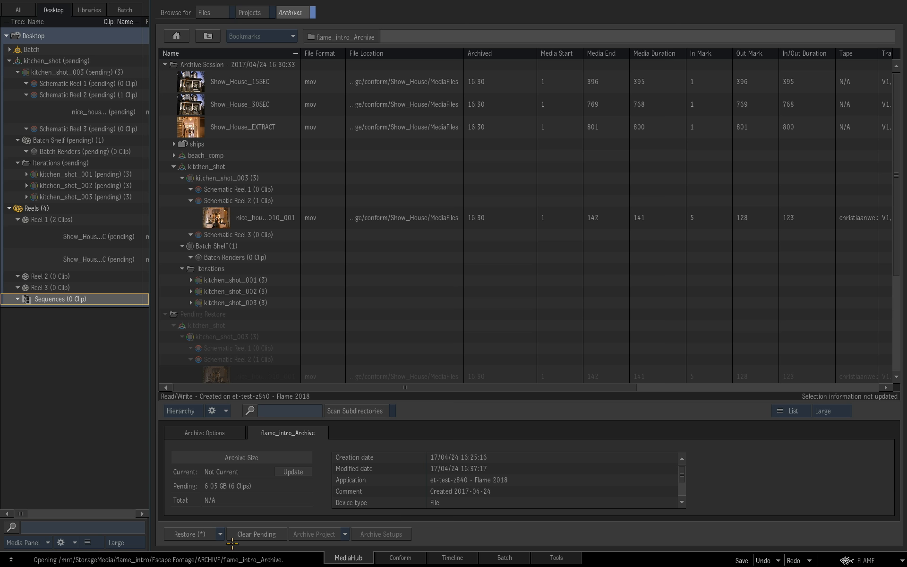
click(220, 534)
click(219, 546)
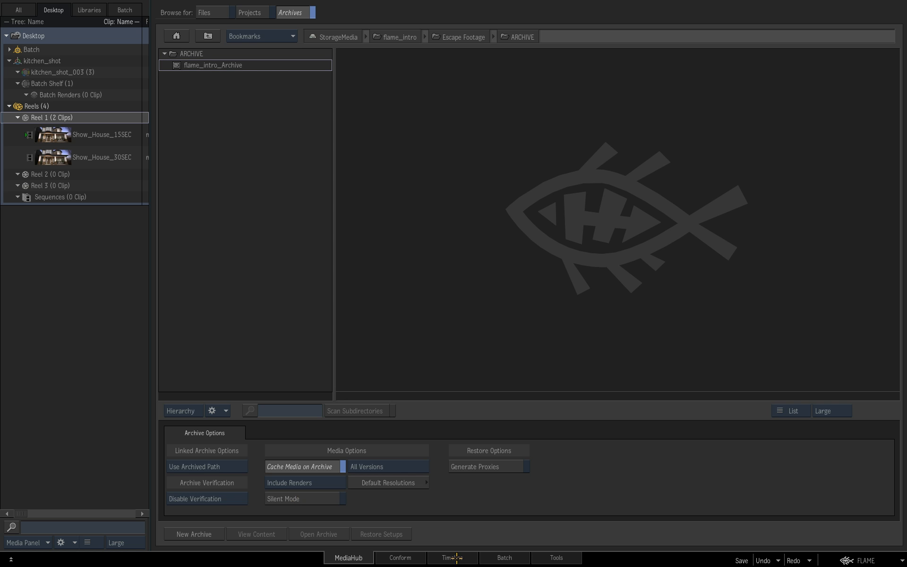
Step: In the Timeline view, move the restored Show_House_30SEC and Show_House_15SEC clips to Reel 3 and display the kitchen_shot reels
click(456, 558)
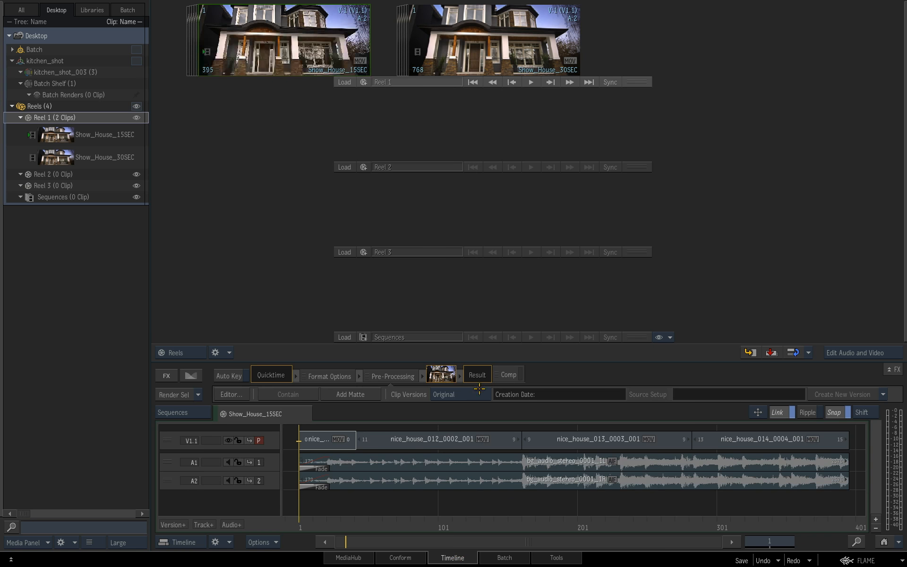
drag(497, 45, 570, 197)
drag(286, 43, 383, 212)
click(137, 61)
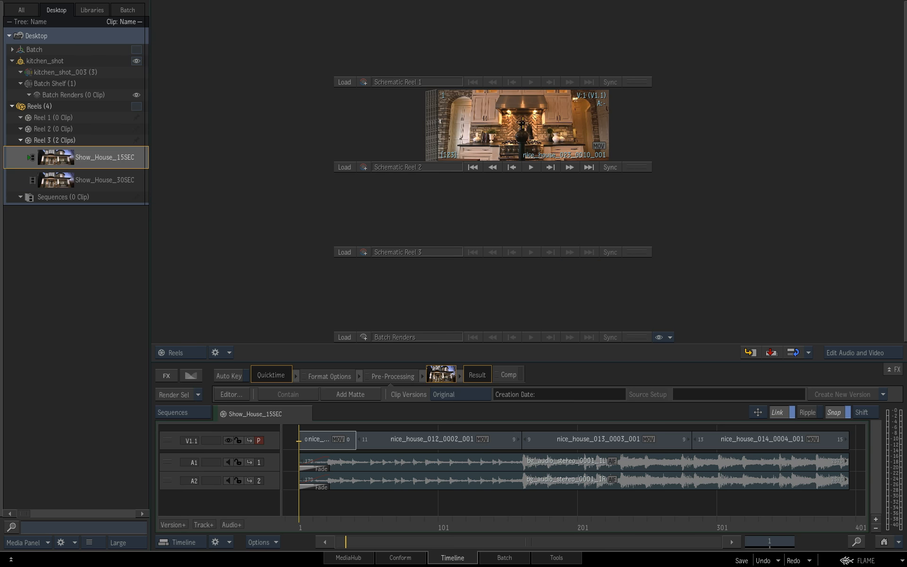